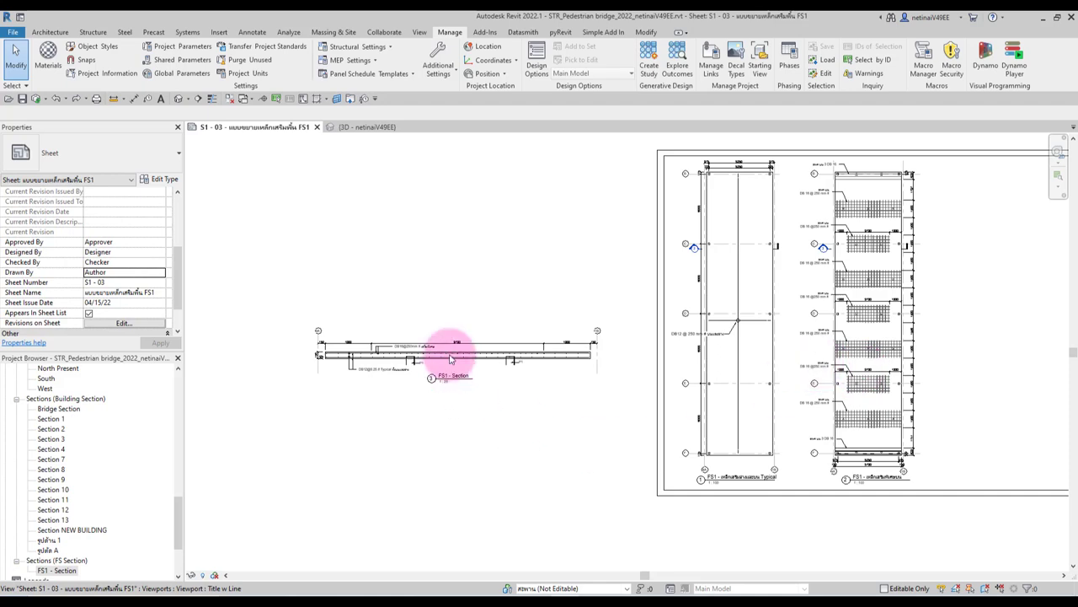
# Drag the FS1 Section viewport from the left side onto sheet S1-03
pyautogui.click(497, 342)
pyautogui.scroll(2, 379, 351)
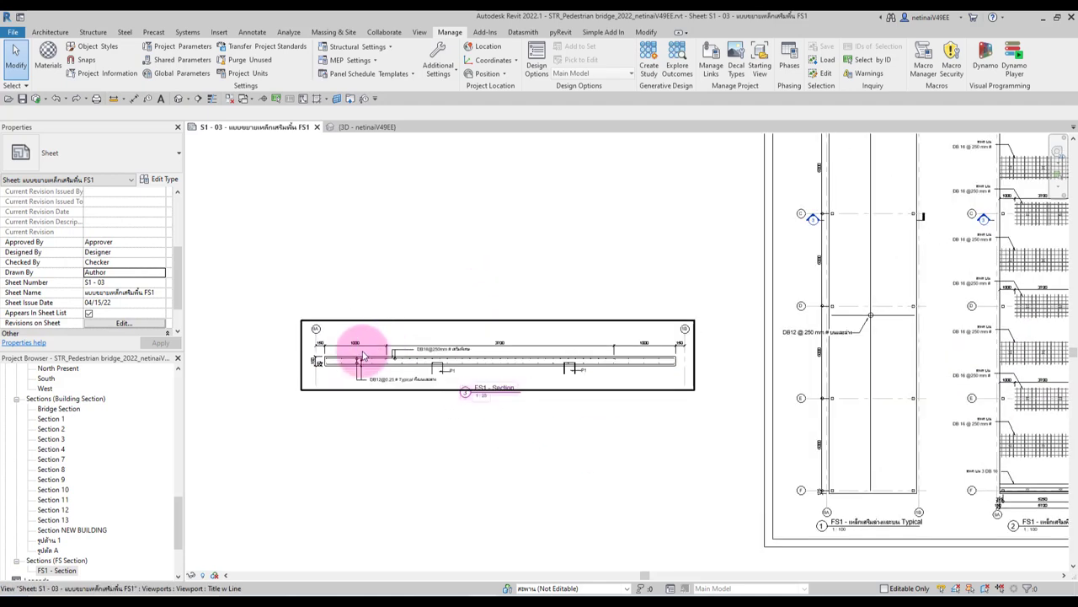
pyautogui.scroll(-2, 362, 354)
pyautogui.scroll(3, 385, 284)
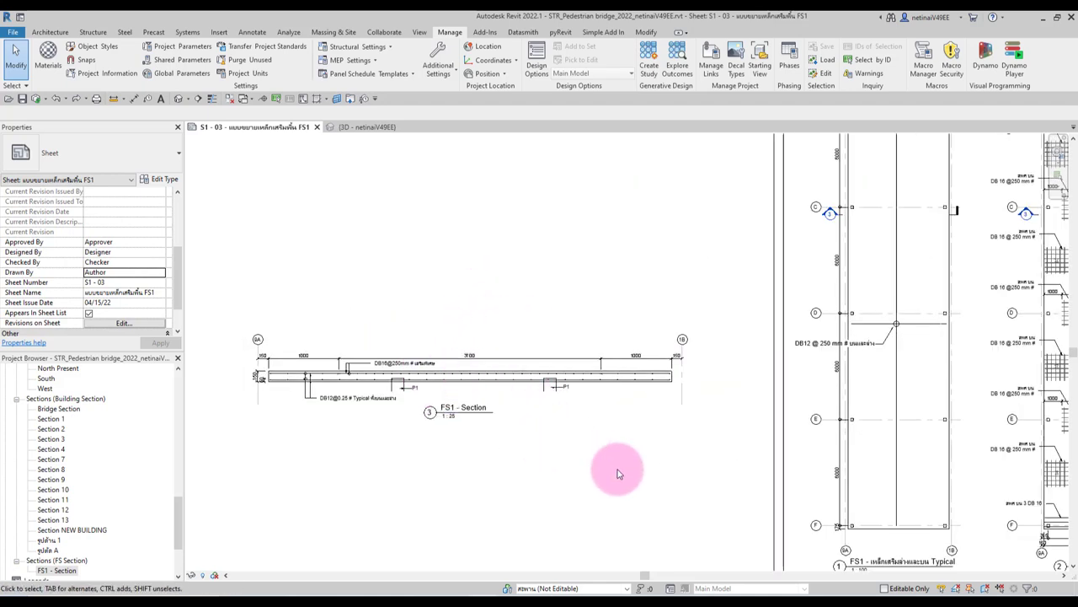
pyautogui.scroll(-2, 528, 437)
pyautogui.click(497, 385)
pyautogui.scroll(-1, 497, 385)
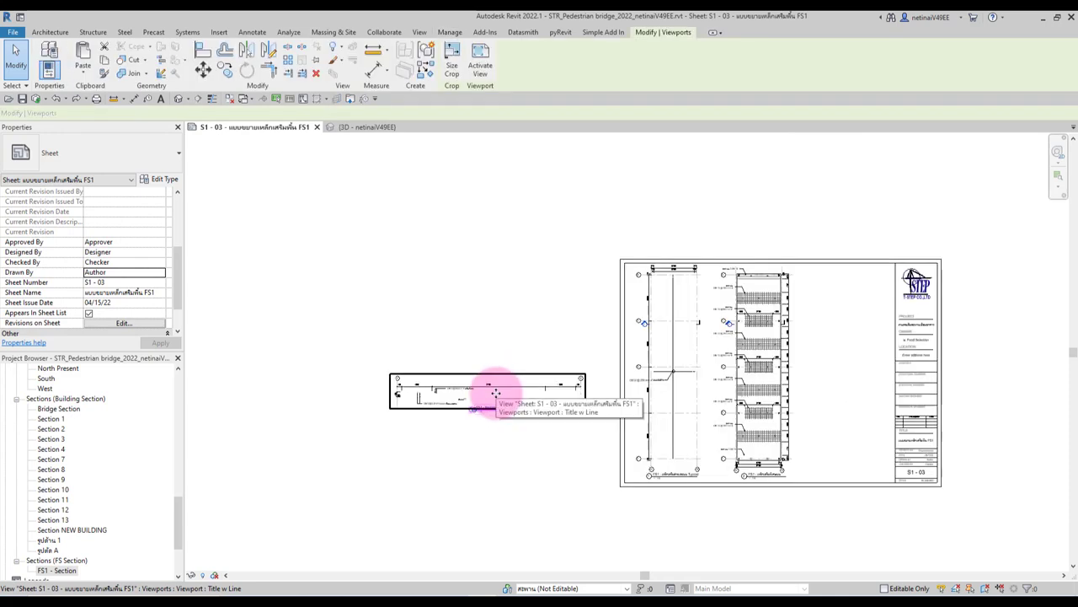
pyautogui.moveTo(497, 385); pyautogui.dragTo(848, 362)
# Nudge the FS1 viewport slightly left, then move it just above the sheet's existing drawings
pyautogui.scroll(2, 851, 363)
pyautogui.scroll(2, 855, 363)
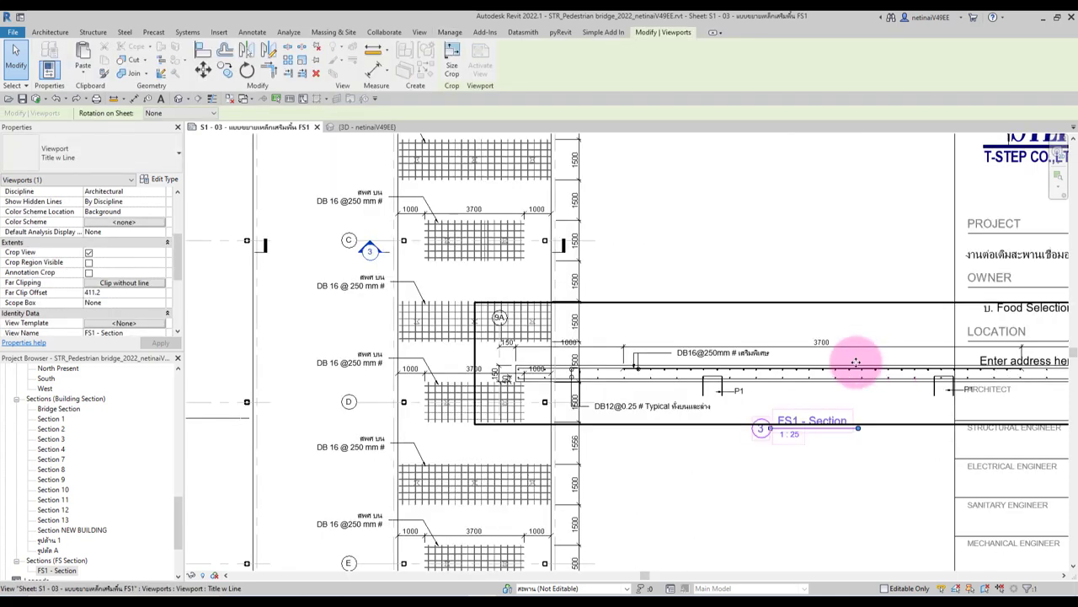
pyautogui.scroll(-2, 711, 360)
pyautogui.scroll(-1, 558, 312)
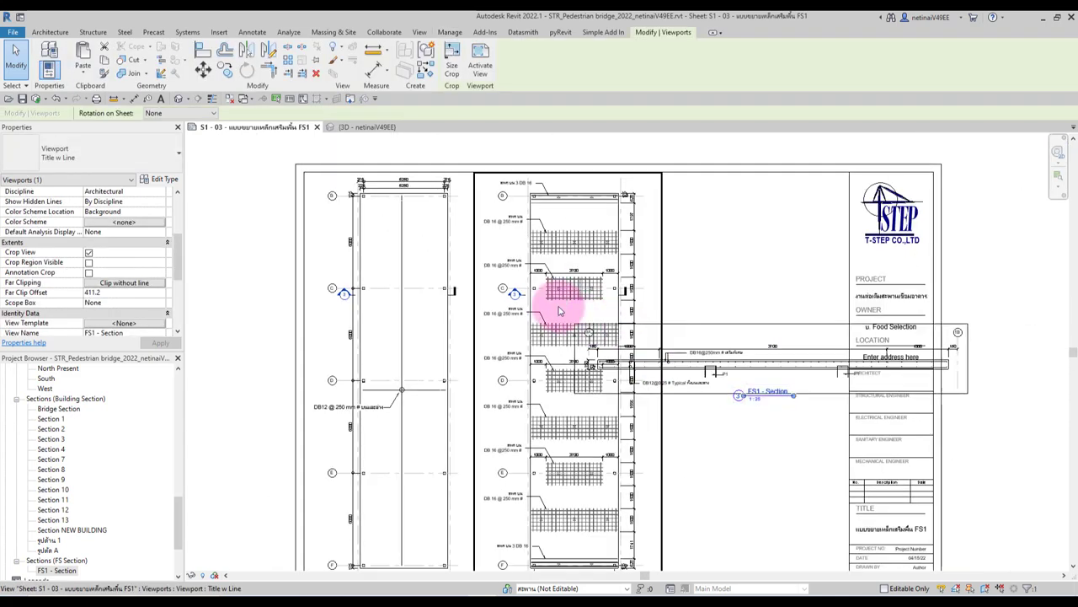
pyautogui.click(548, 291)
pyautogui.moveTo(549, 291); pyautogui.dragTo(536, 290)
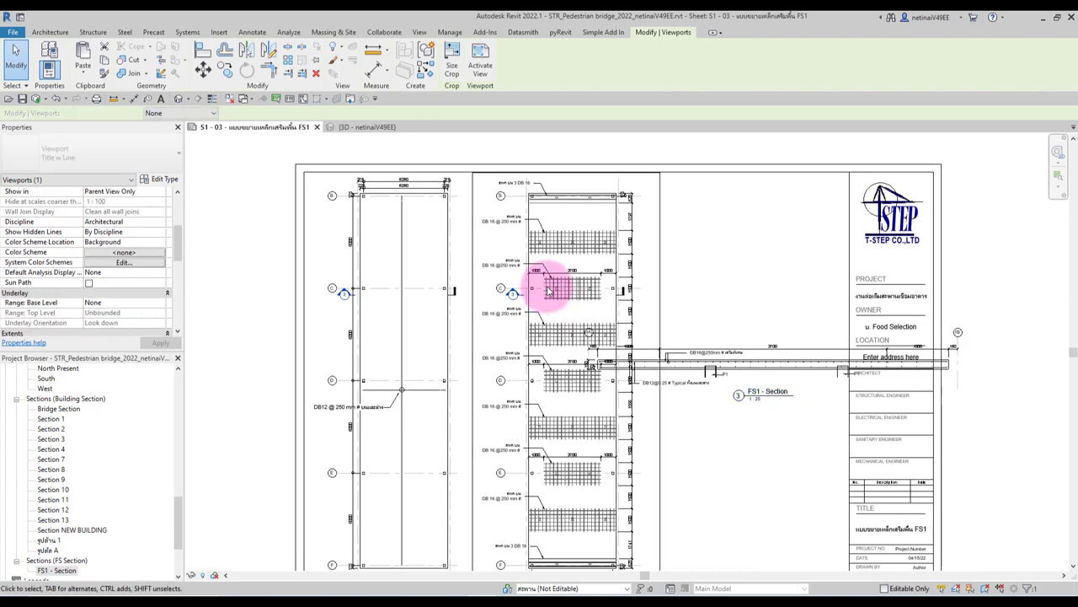
pyautogui.click(802, 398)
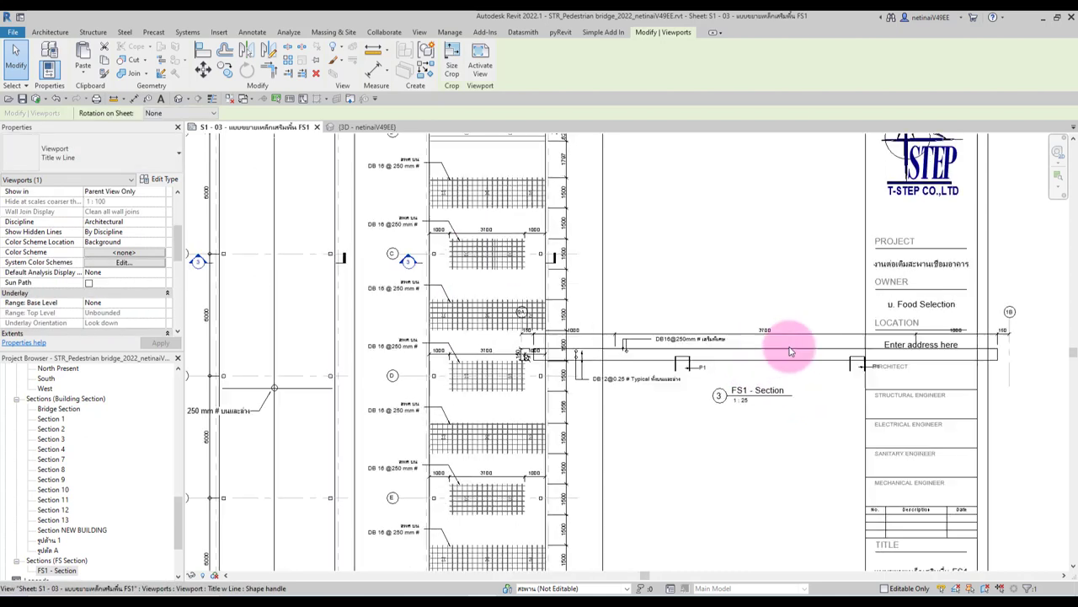
pyautogui.scroll(1, 794, 349)
pyautogui.scroll(-3, 766, 421)
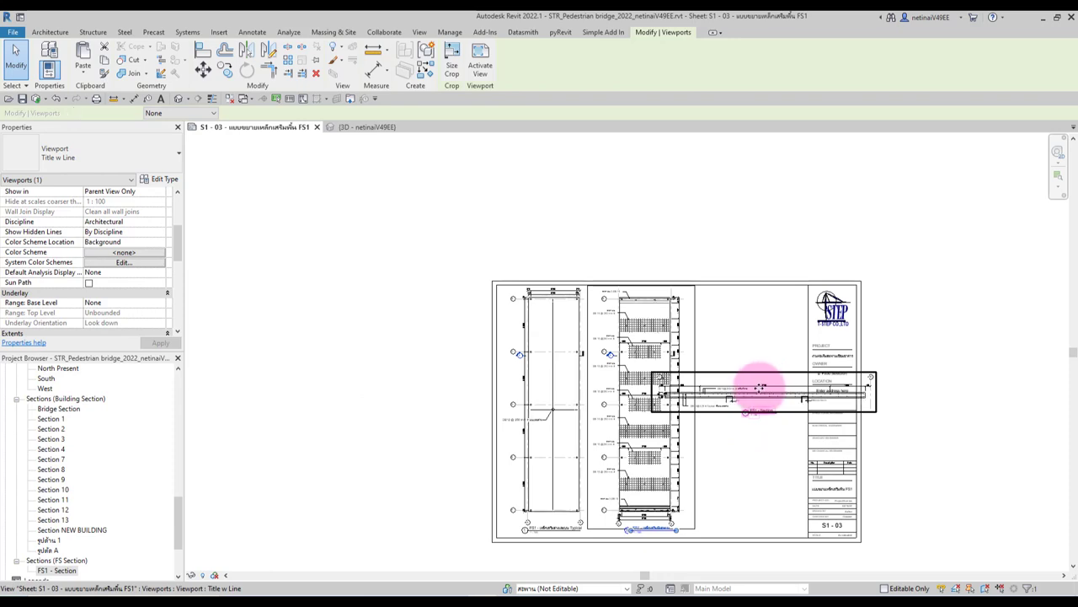
pyautogui.moveTo(765, 388); pyautogui.dragTo(670, 167)
pyautogui.scroll(1, 614, 190)
# Activate the FS1 viewport and turn on Crop Region Visible so the beam's crop boundary shows
pyautogui.scroll(2, 614, 191)
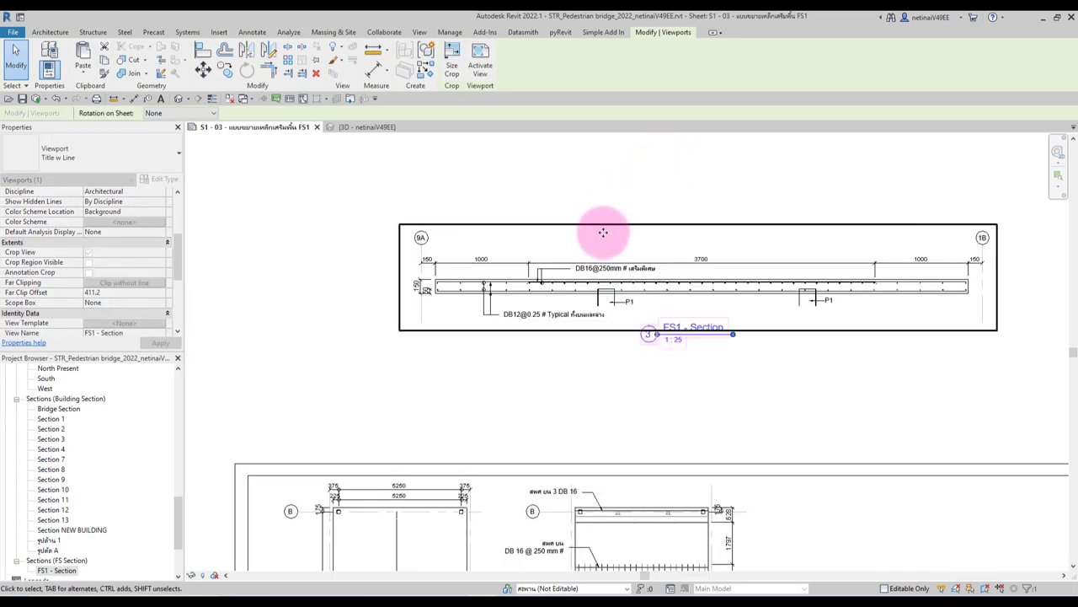
pyautogui.doubleClick(611, 230)
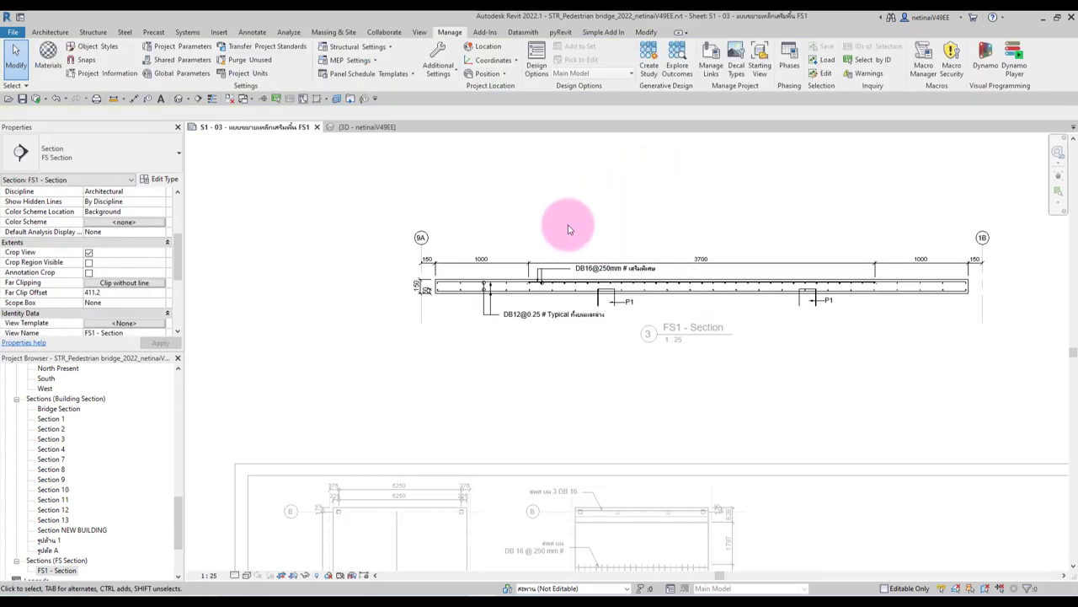
pyautogui.scroll(1, 569, 229)
pyautogui.scroll(-1, 103, 254)
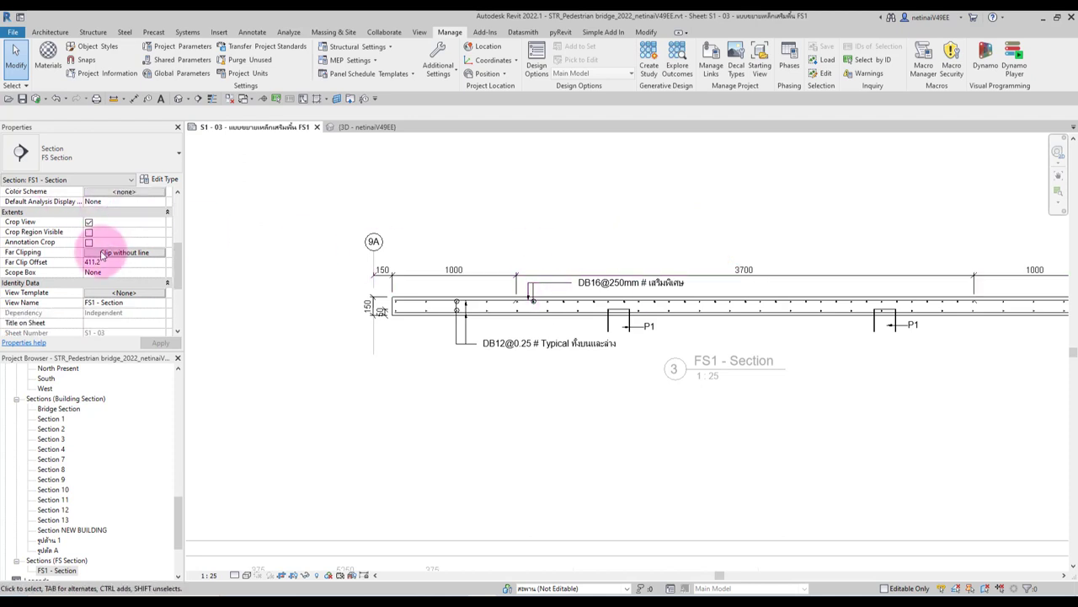
pyautogui.click(89, 232)
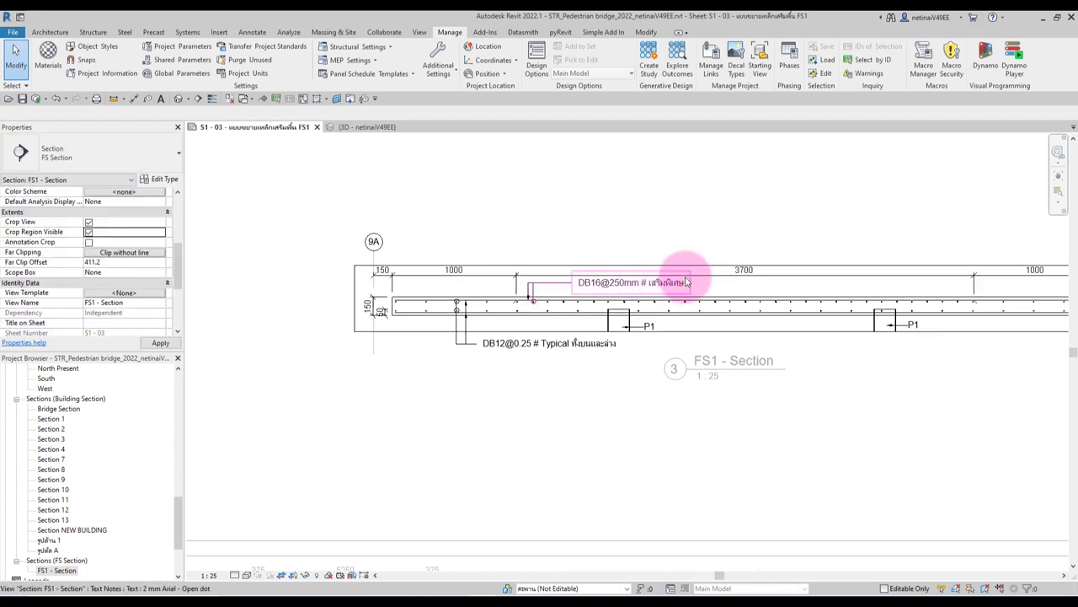
pyautogui.scroll(-1, 577, 226)
pyautogui.moveTo(796, 250); pyautogui.dragTo(756, 265, button='middle')
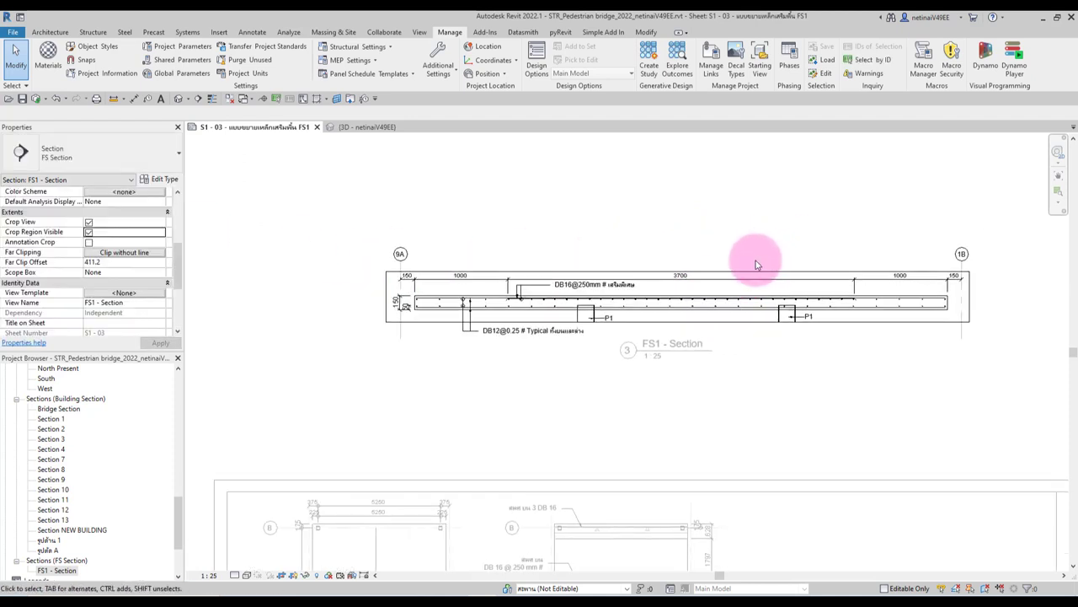
pyautogui.scroll(1, 575, 271)
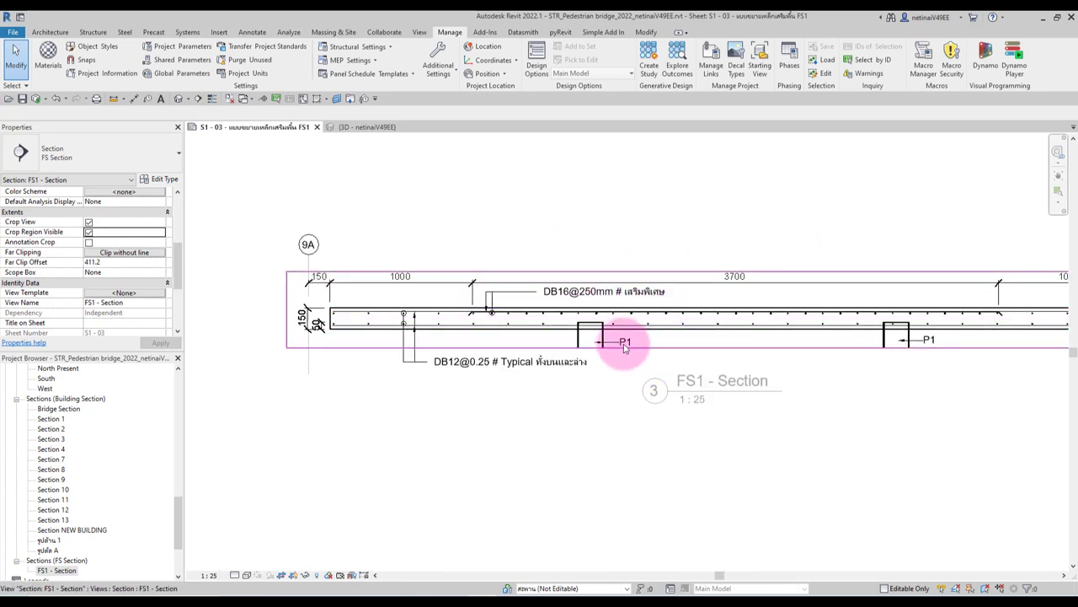
# Split the FS1 crop region with the view break control, removing its middle portion
pyautogui.click(782, 275)
pyautogui.moveTo(836, 261); pyautogui.dragTo(743, 260, button='middle')
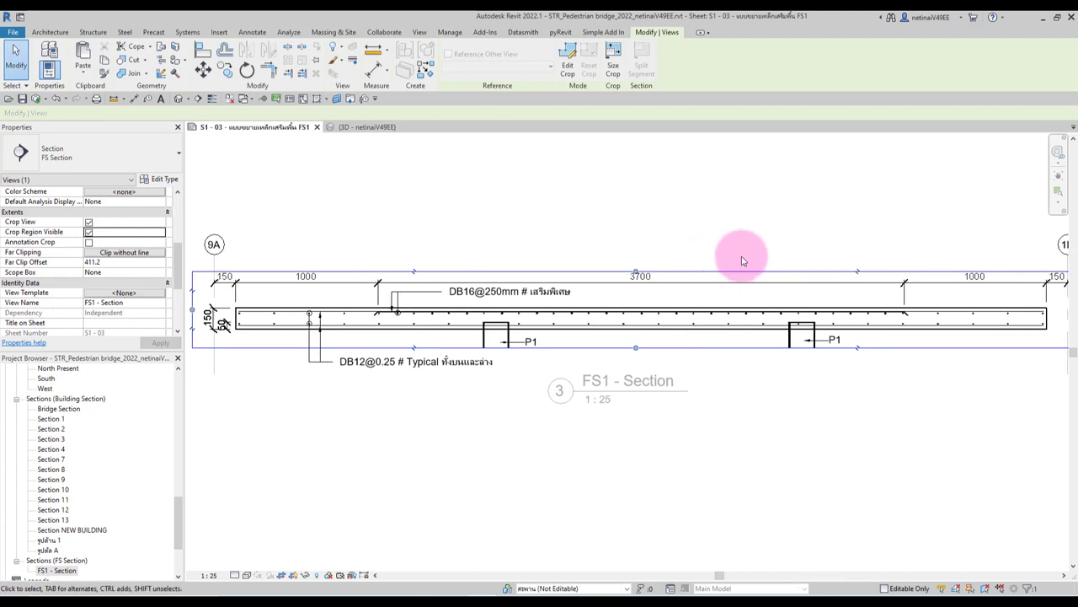
pyautogui.click(413, 275)
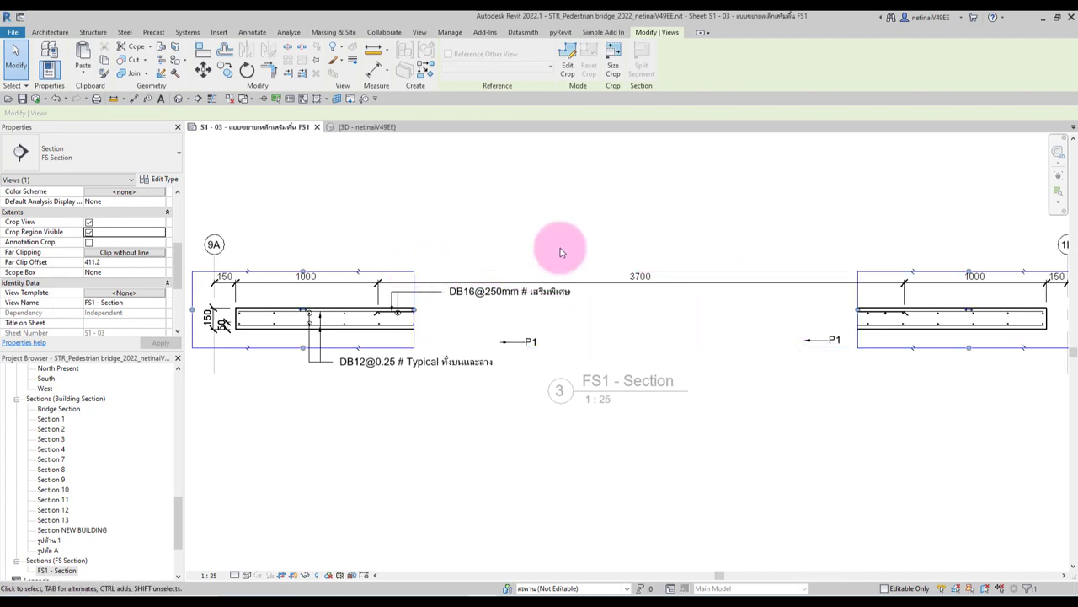
pyautogui.scroll(-1, 564, 257)
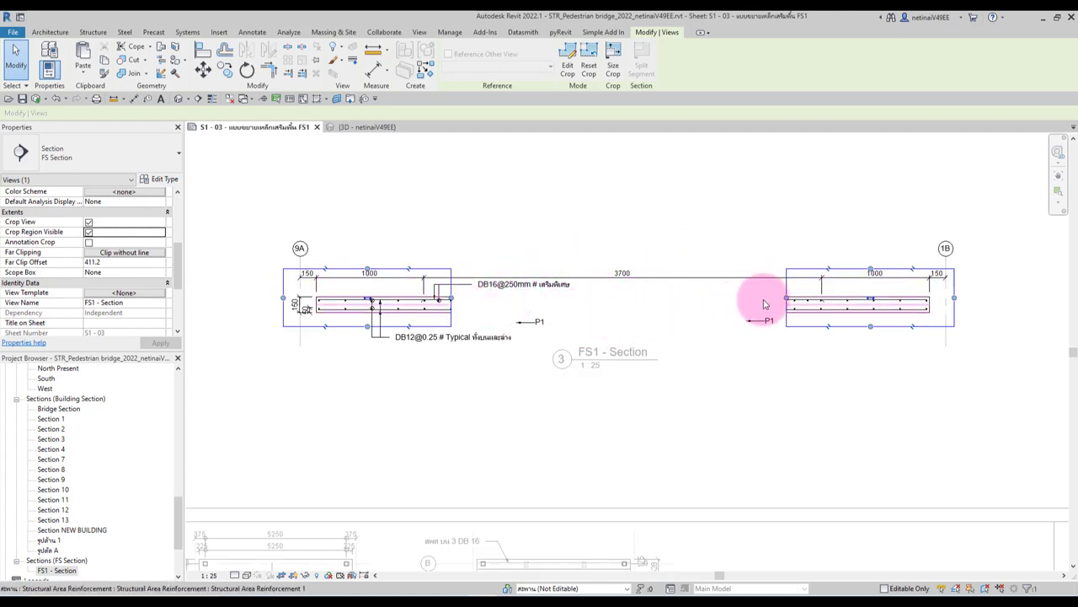
# Drag the crop pieces together so the middle piece sits flush against the left one
pyautogui.moveTo(787, 301); pyautogui.dragTo(468, 296)
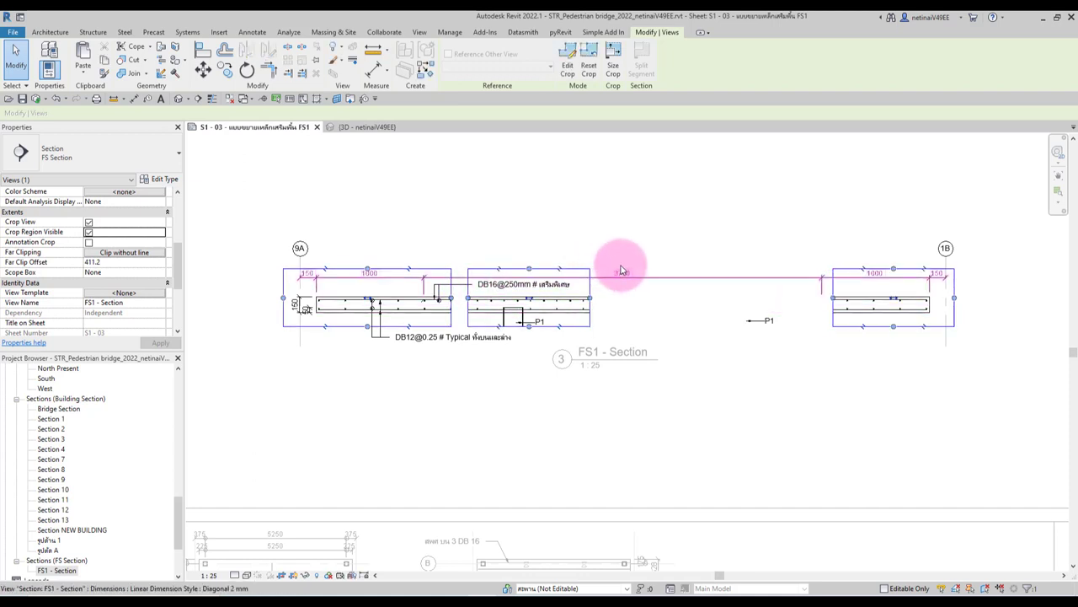
pyautogui.scroll(3, 513, 295)
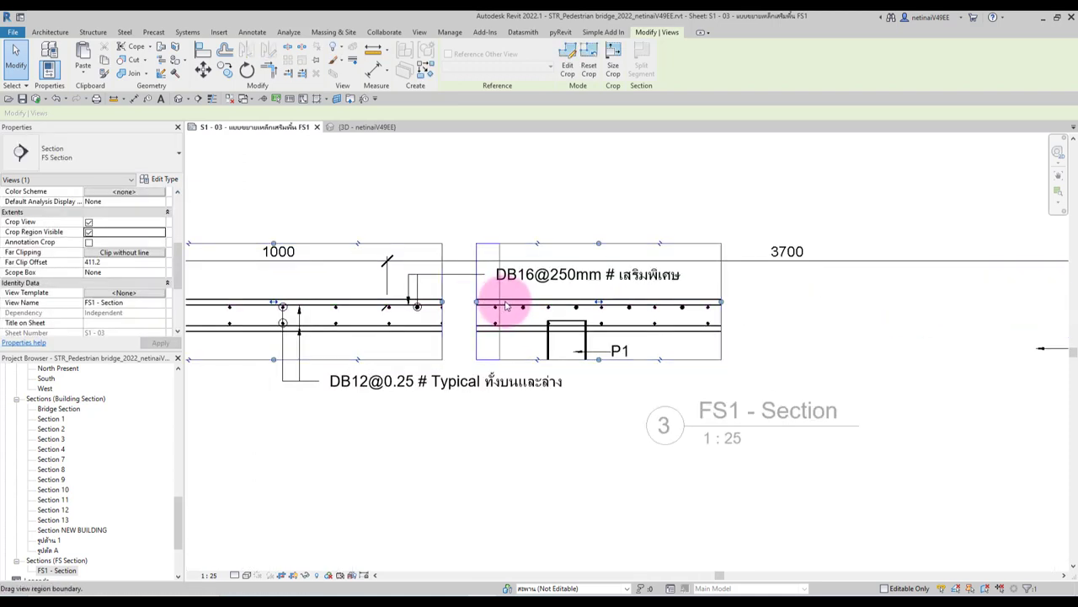
pyautogui.moveTo(516, 307); pyautogui.dragTo(513, 305)
pyautogui.moveTo(615, 303); pyautogui.dragTo(554, 310)
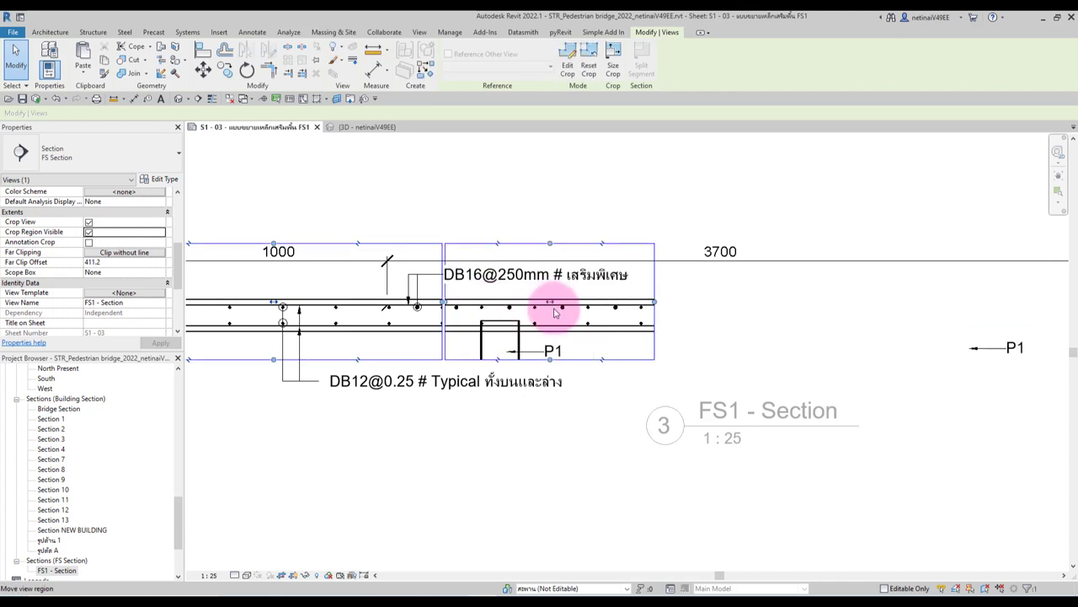
pyautogui.scroll(1, 488, 279)
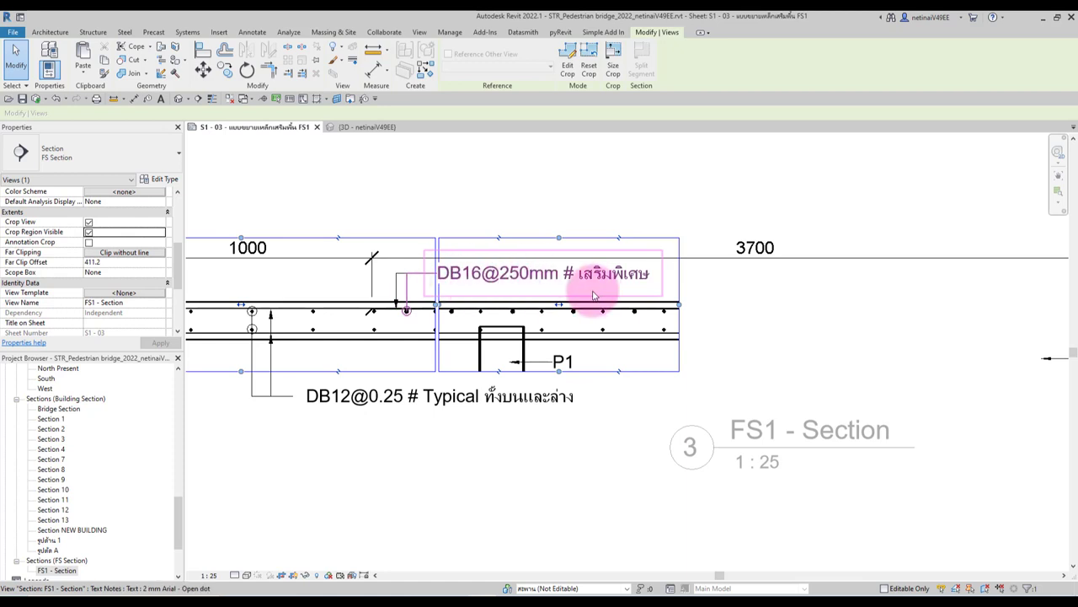
pyautogui.scroll(-2, 527, 300)
pyautogui.scroll(-2, 758, 329)
pyautogui.click(781, 330)
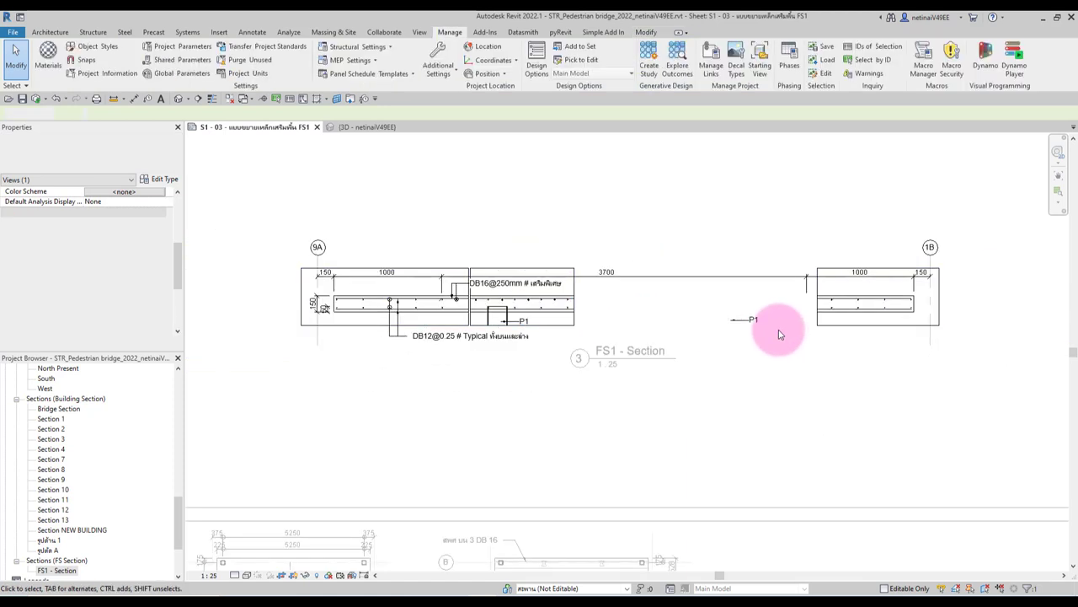
# Trim the crop pieces and slide the right piece against the left one, then zoom out
pyautogui.click(822, 309)
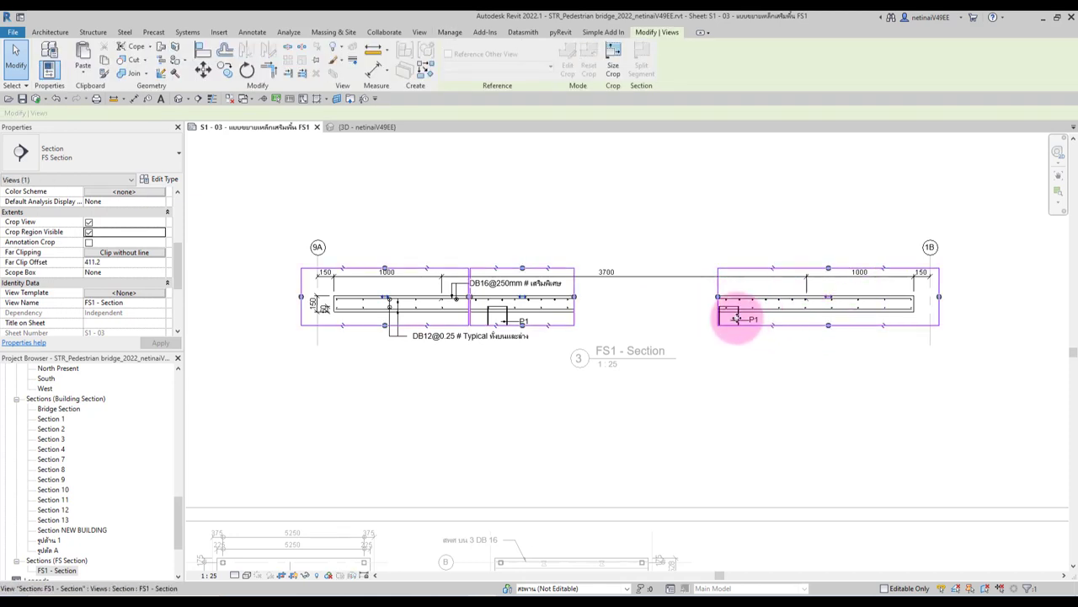
pyautogui.scroll(2, 726, 295)
pyautogui.moveTo(715, 295); pyautogui.dragTo(713, 295)
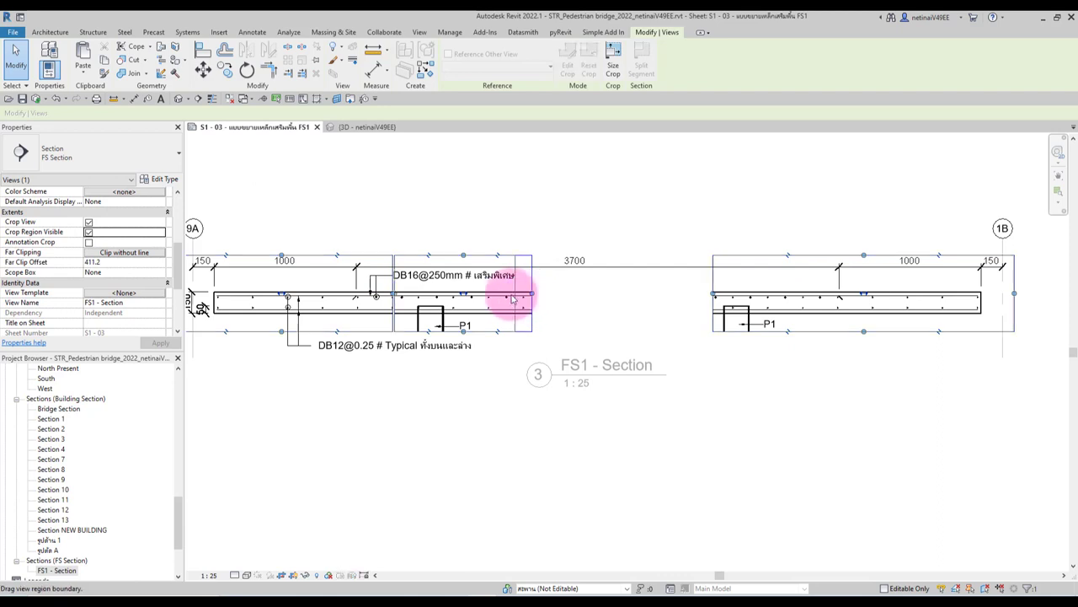
pyautogui.moveTo(512, 302); pyautogui.dragTo(685, 302)
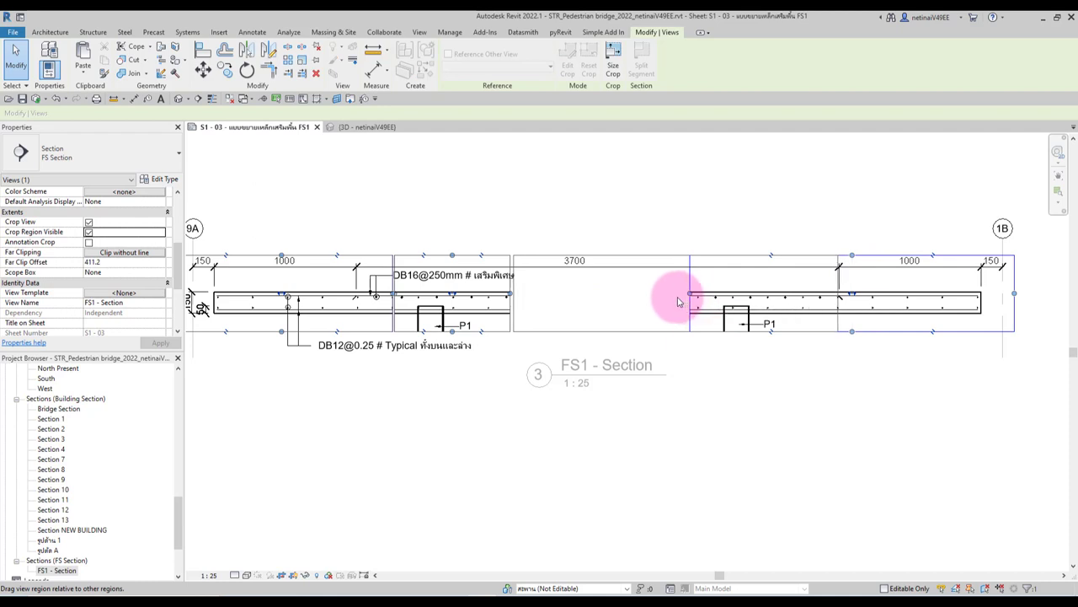
pyautogui.moveTo(679, 302); pyautogui.dragTo(722, 361)
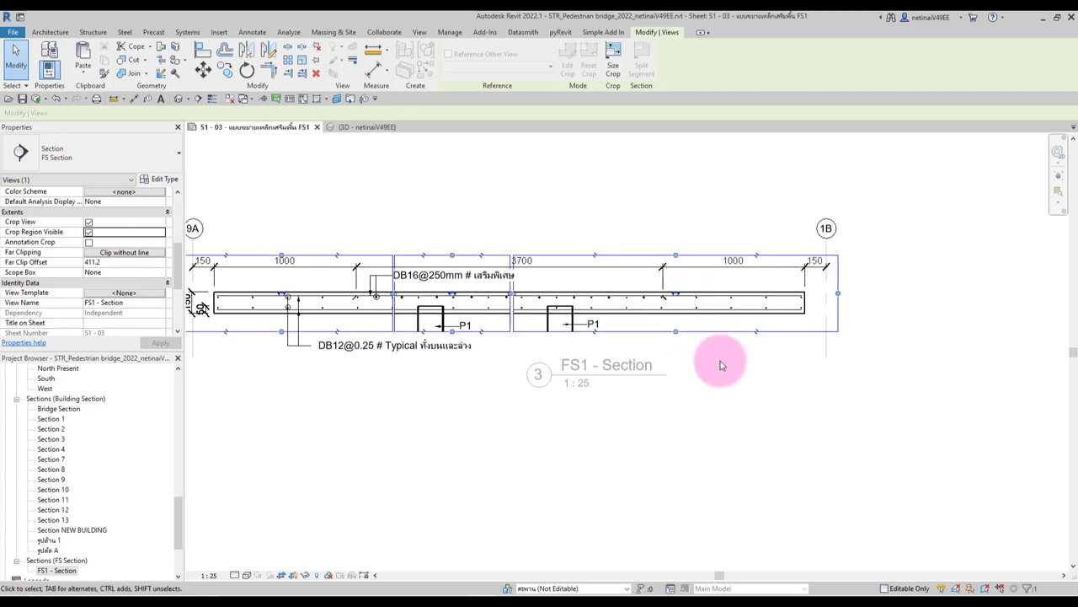
pyautogui.click(847, 297)
pyautogui.scroll(-2, 842, 364)
pyautogui.scroll(-1, 868, 383)
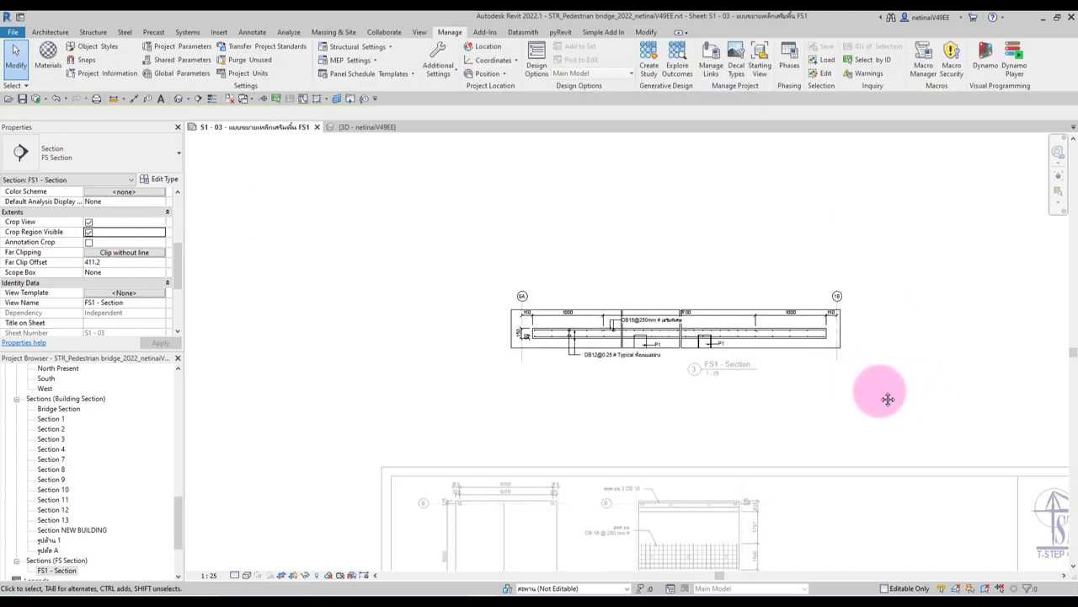
pyautogui.moveTo(886, 397); pyautogui.dragTo(816, 284, button='middle')
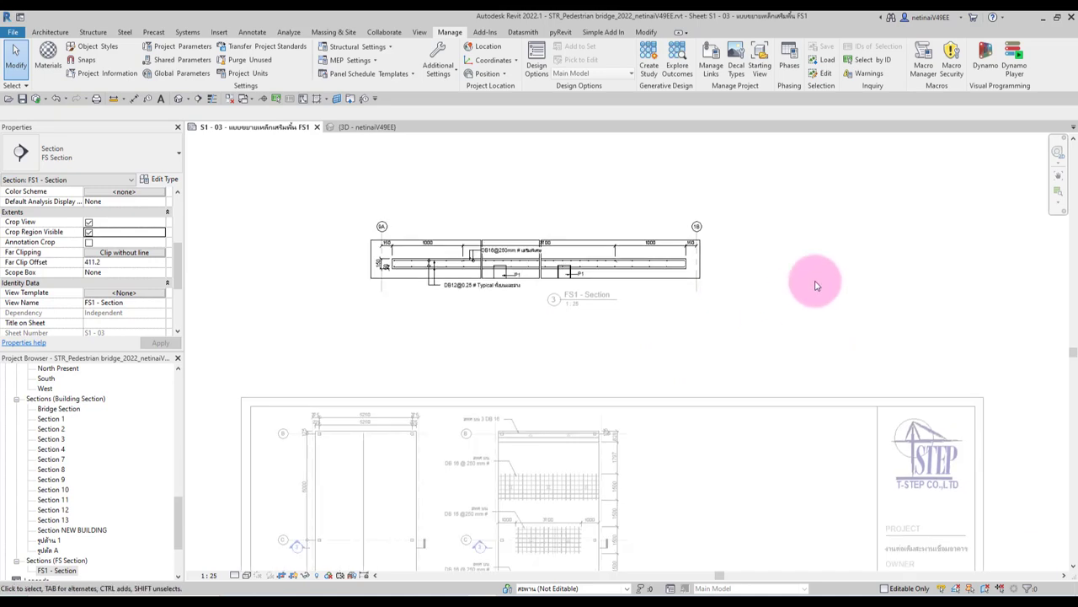
# Move the FS1 viewport onto the right part of the title block and reactivate it
pyautogui.doubleClick(765, 247)
pyautogui.moveTo(645, 248); pyautogui.dragTo(800, 432)
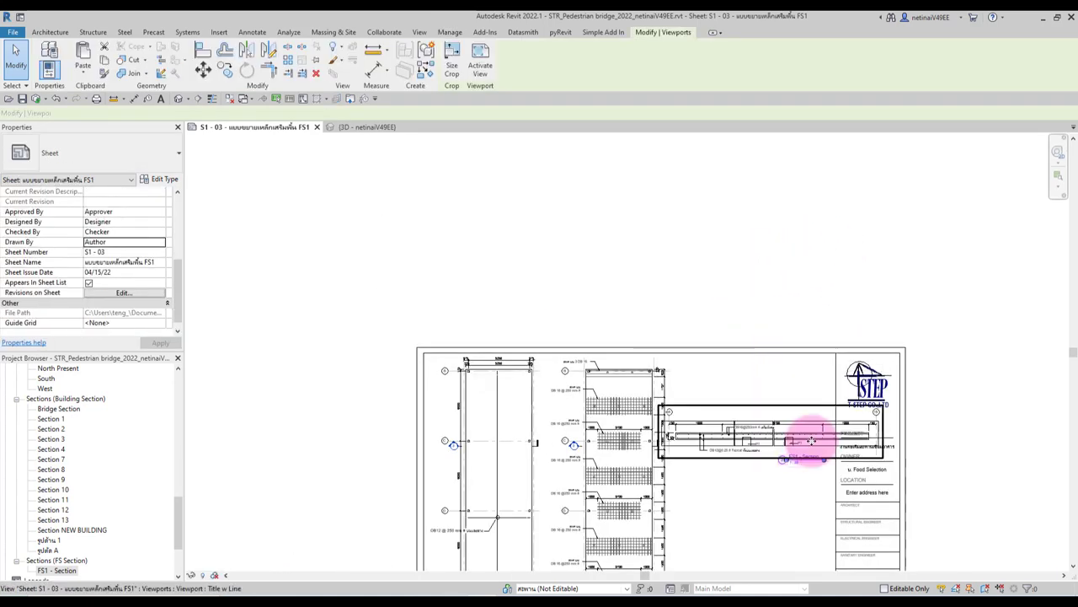
pyautogui.scroll(2, 741, 441)
pyautogui.scroll(1, 741, 434)
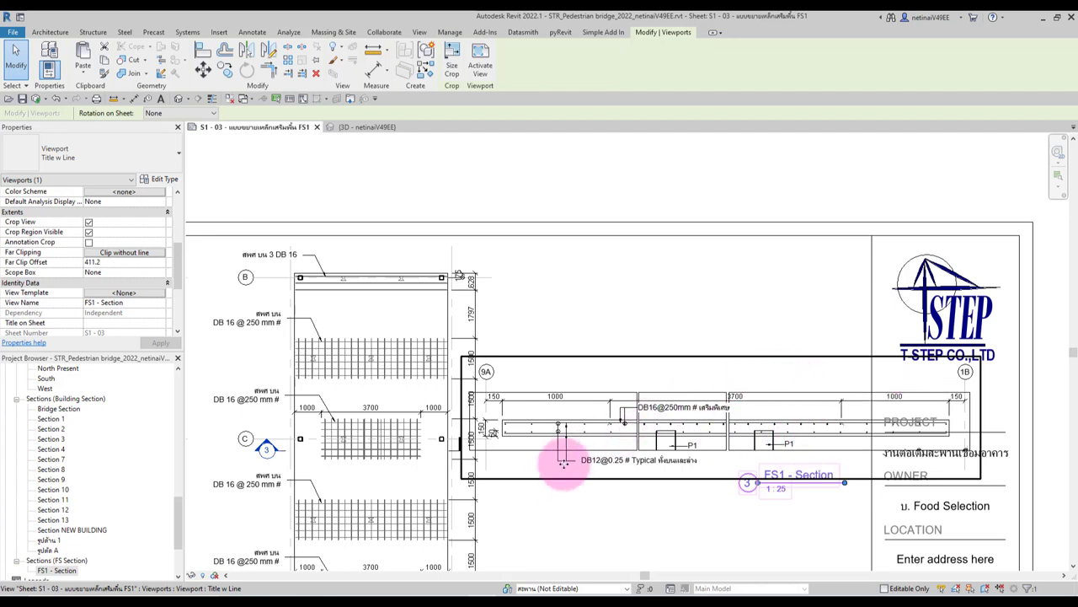
pyautogui.scroll(2, 535, 459)
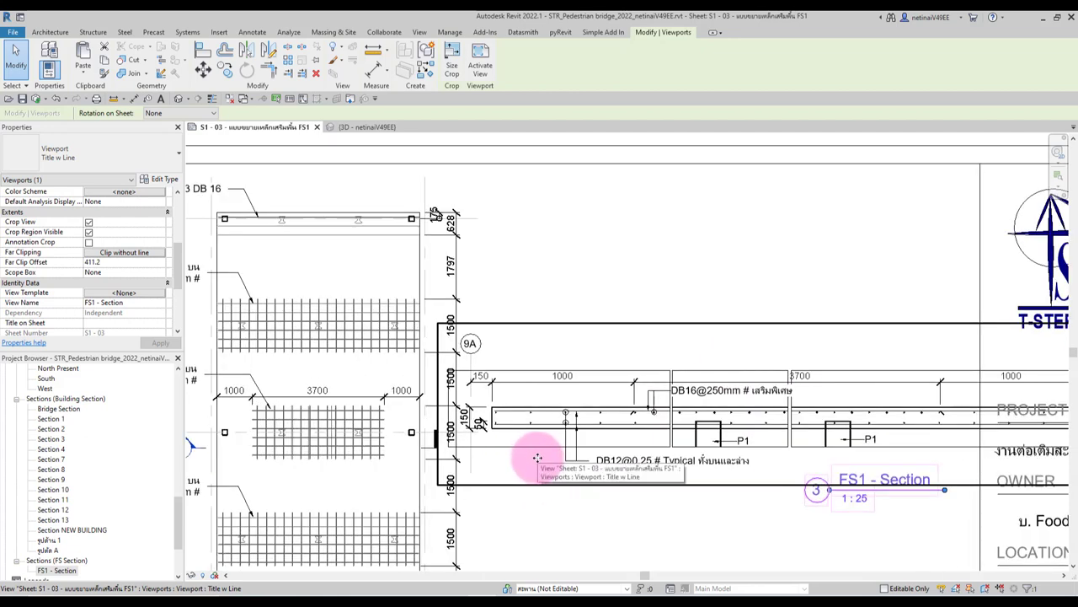
pyautogui.doubleClick(537, 457)
pyautogui.scroll(2, 543, 447)
pyautogui.scroll(2, 535, 430)
# Pull the FS1 section's left crop edge slightly inward
pyautogui.scroll(1, 527, 447)
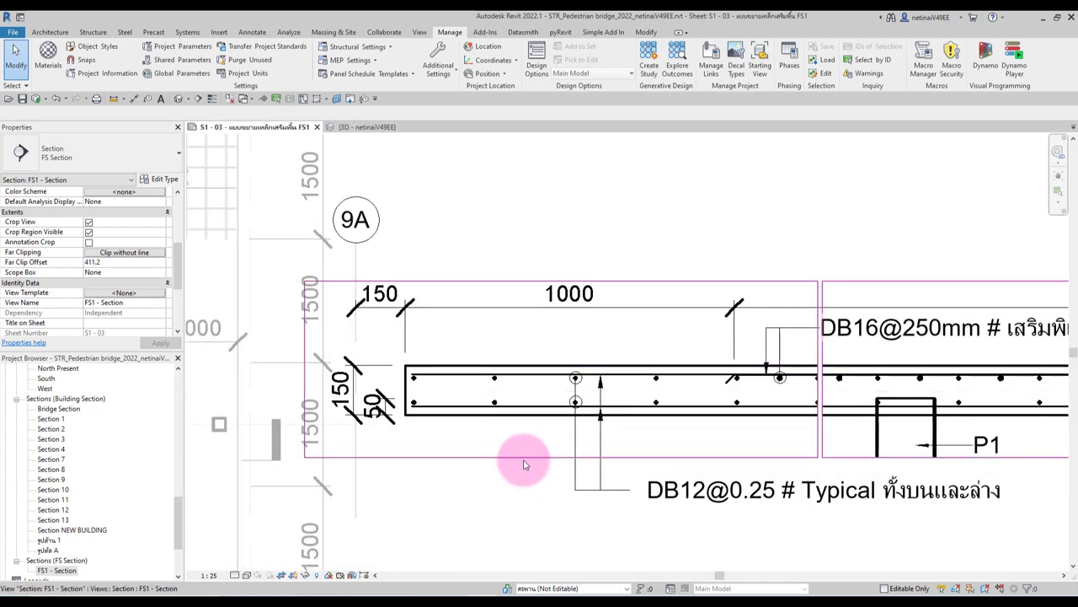
pyautogui.click(524, 457)
pyautogui.moveTo(305, 368); pyautogui.dragTo(329, 368)
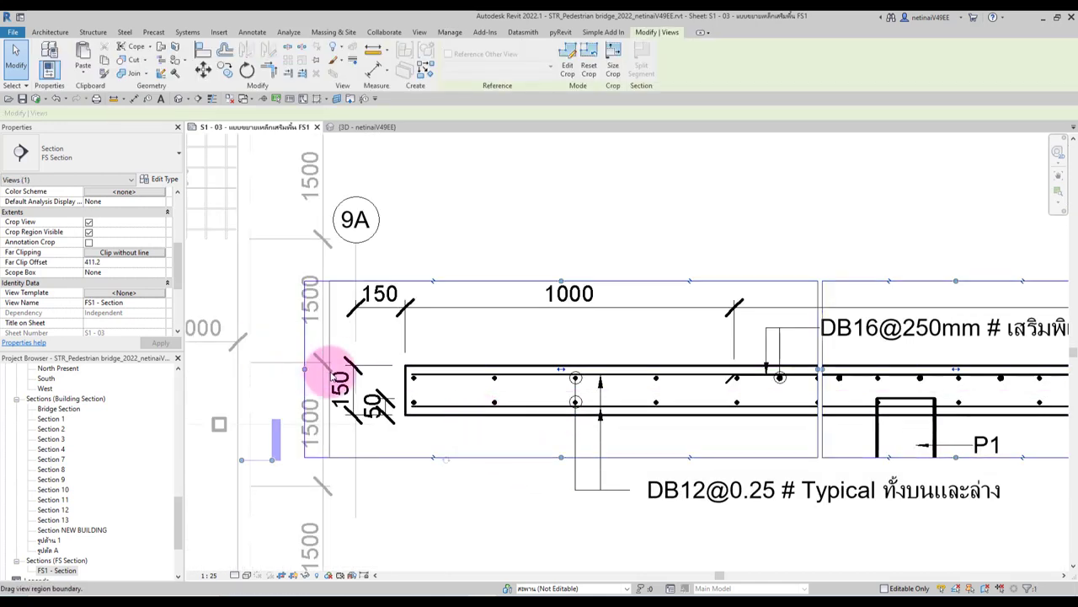
pyautogui.click(503, 489)
pyautogui.click(612, 443)
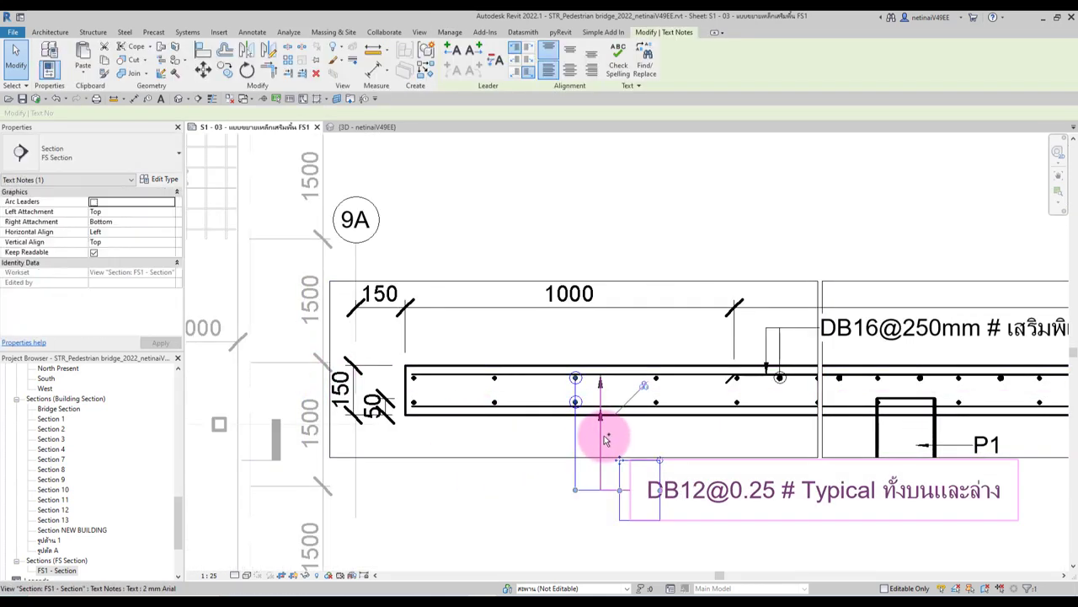
pyautogui.press('Left')
pyautogui.press('Left')
pyautogui.press('Left')
pyautogui.press('Left')
pyautogui.press('Left')
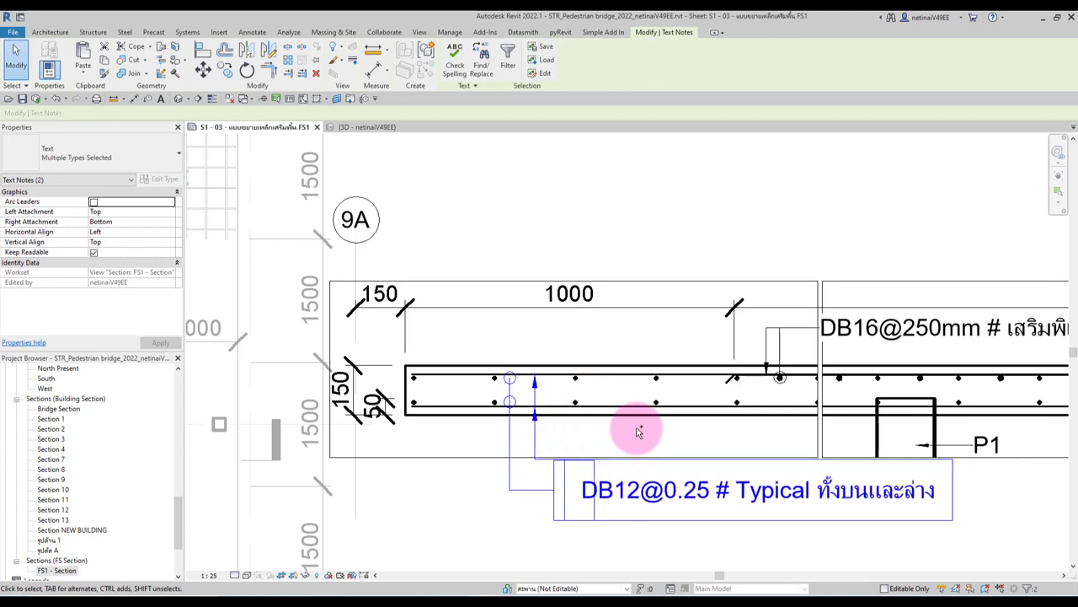
pyautogui.press('Left')
pyautogui.press('Left')
pyautogui.press('Left')
pyautogui.press('Left')
pyautogui.click(639, 432)
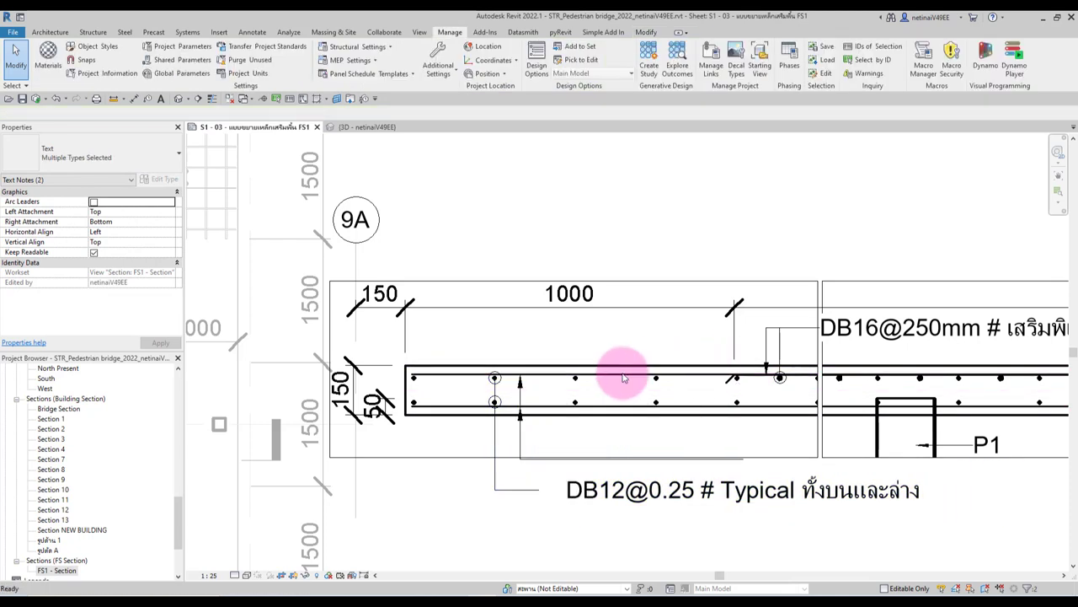
pyautogui.scroll(-2, 687, 367)
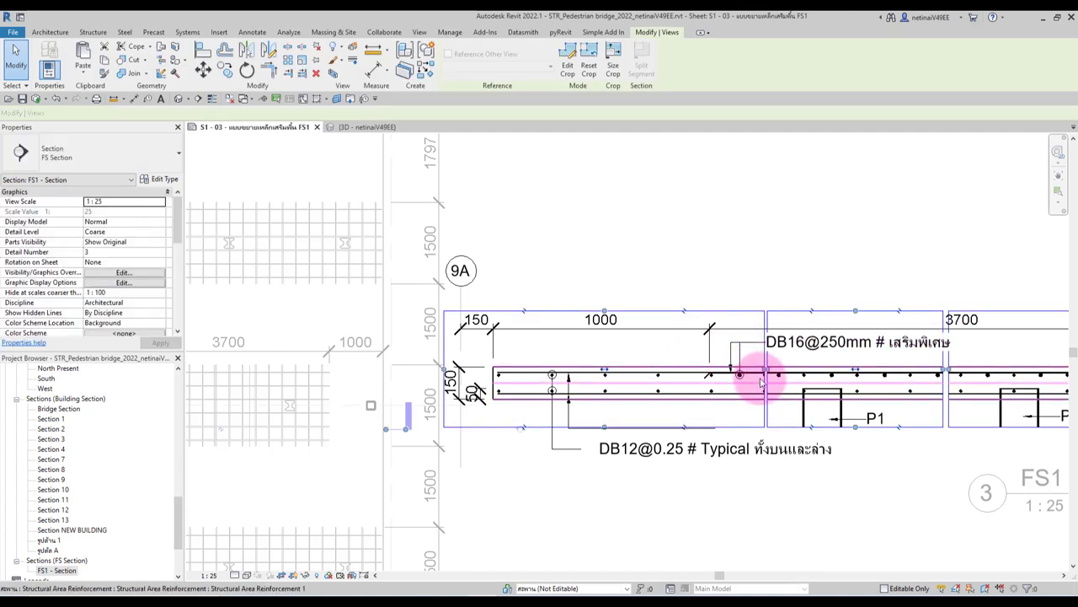
# Pull a view region boundary left and close the gap between the crop regions
pyautogui.click(730, 364)
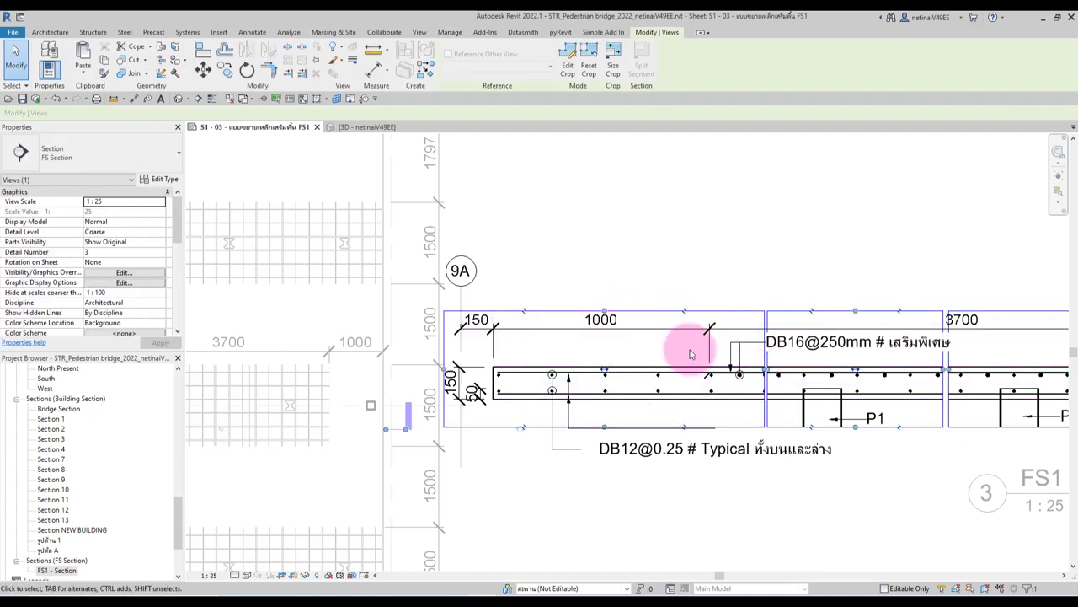
pyautogui.moveTo(721, 373); pyautogui.dragTo(501, 366, button='middle')
pyautogui.moveTo(697, 350)
pyautogui.mouseDown()
pyautogui.moveTo(647, 350)
pyautogui.moveTo(698, 350)
pyautogui.mouseUp()
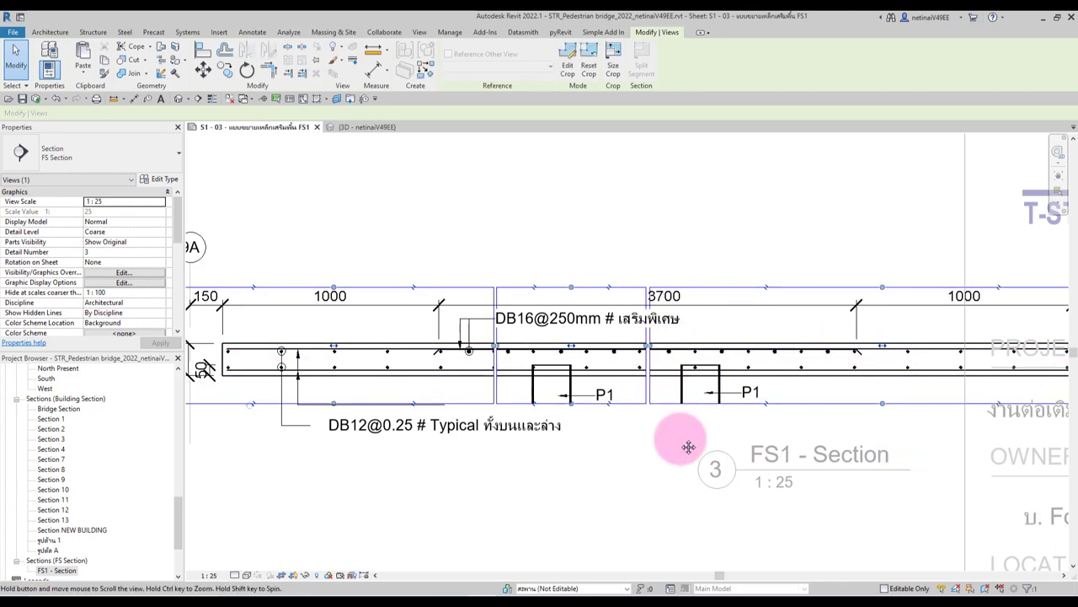
pyautogui.moveTo(889, 358); pyautogui.dragTo(665, 439)
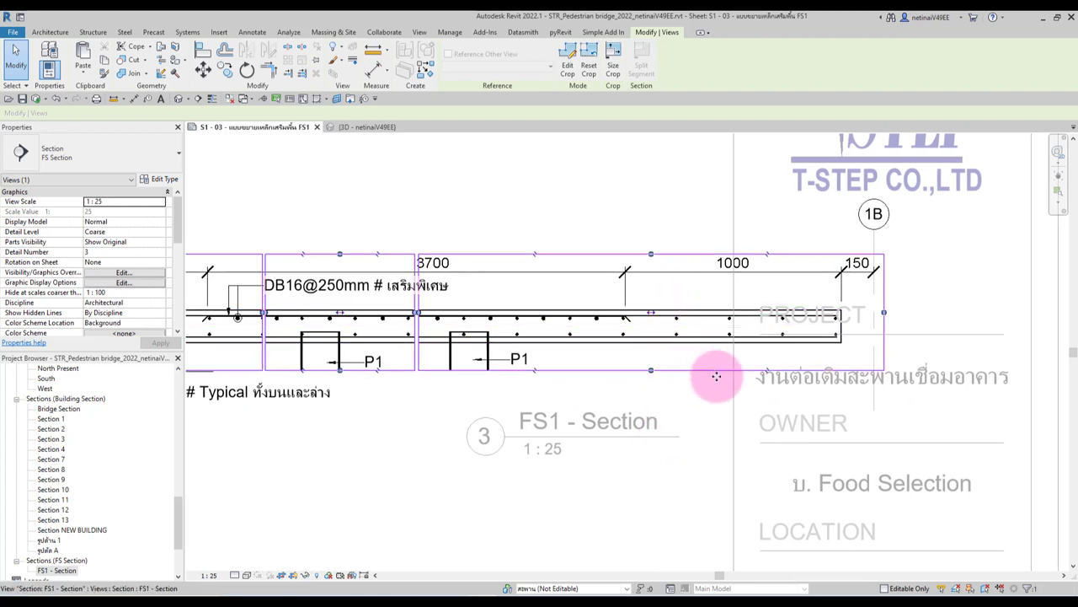
# Split the section into another crop region along the slab
pyautogui.moveTo(769, 258)
pyautogui.mouseDown()
pyautogui.moveTo(624, 327)
pyautogui.moveTo(797, 324)
pyautogui.moveTo(758, 318)
pyautogui.moveTo(752, 406)
pyautogui.mouseUp()
pyautogui.scroll(-2, 842, 383)
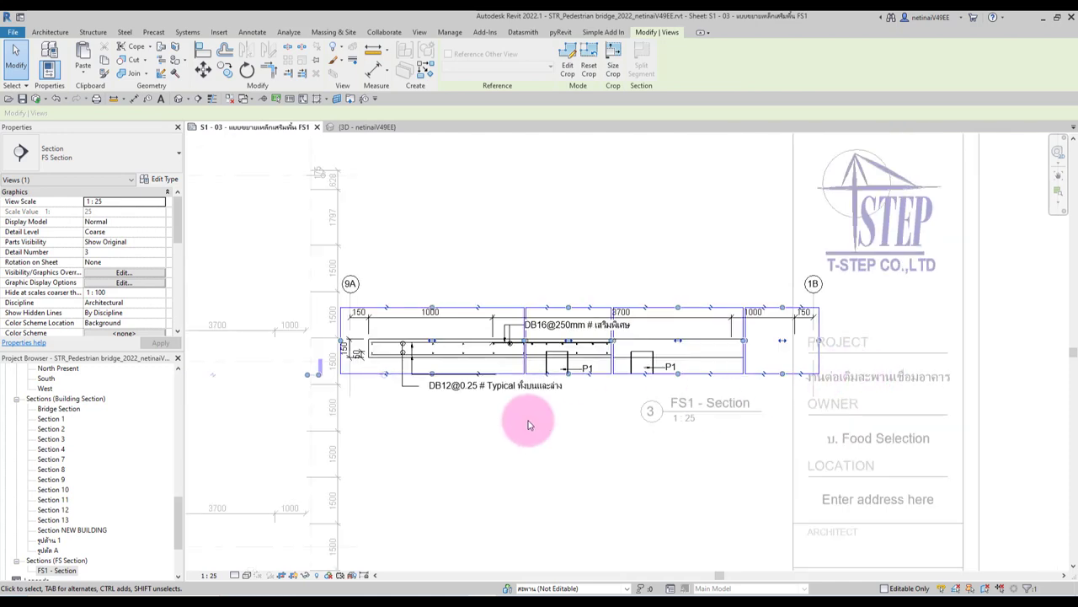
pyautogui.scroll(3, 324, 342)
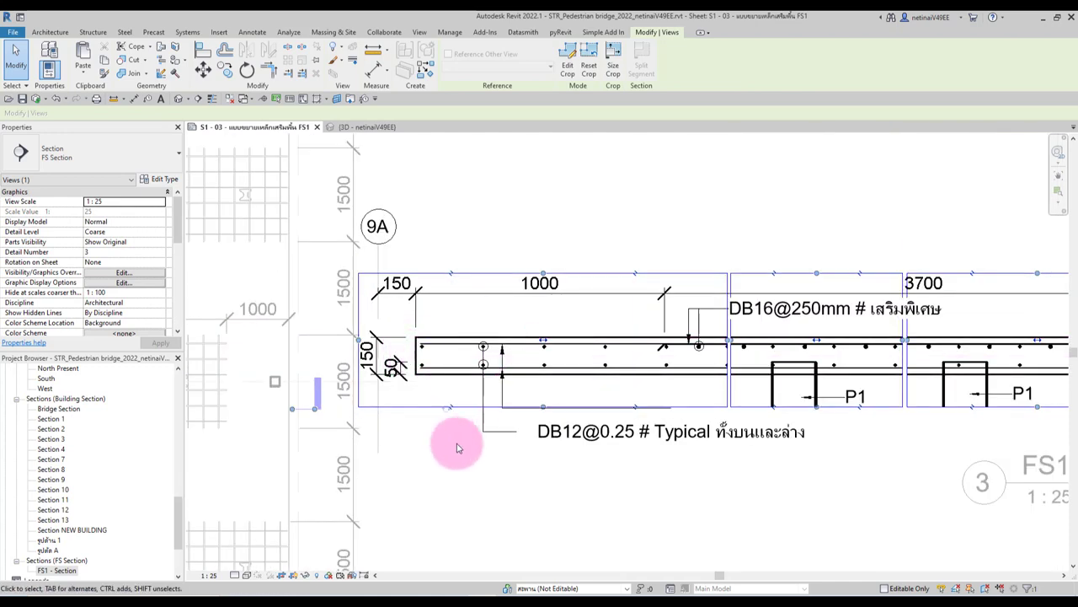
pyautogui.scroll(1, 457, 447)
pyautogui.scroll(1, 450, 440)
pyautogui.scroll(1, 392, 394)
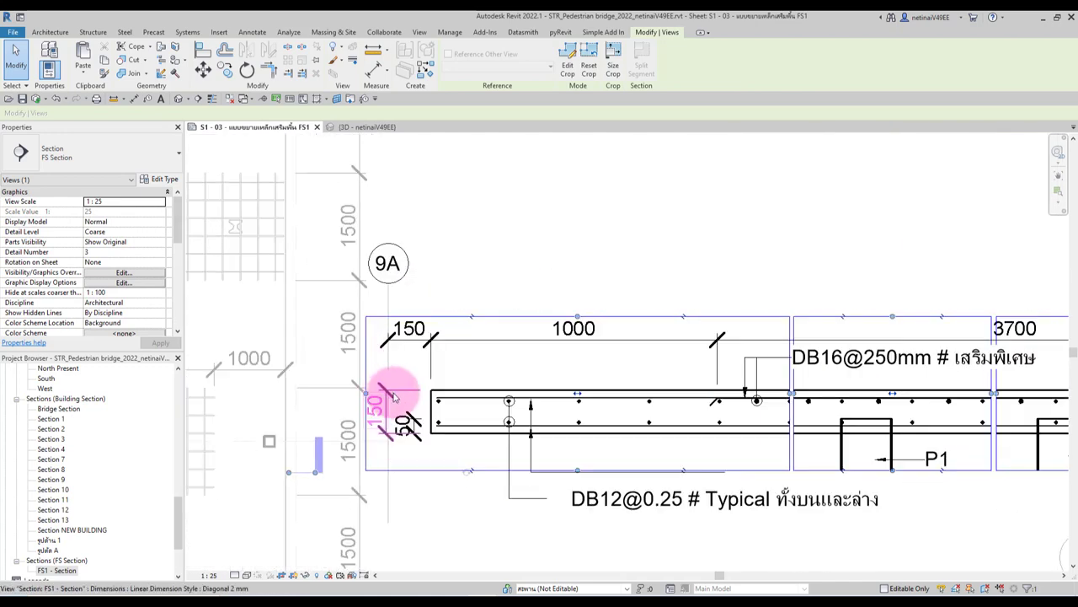
# Pull the left and right end crop boundaries inward to trim the beam's ends
pyautogui.moveTo(366, 393); pyautogui.dragTo(412, 398)
pyautogui.scroll(-4, 420, 393)
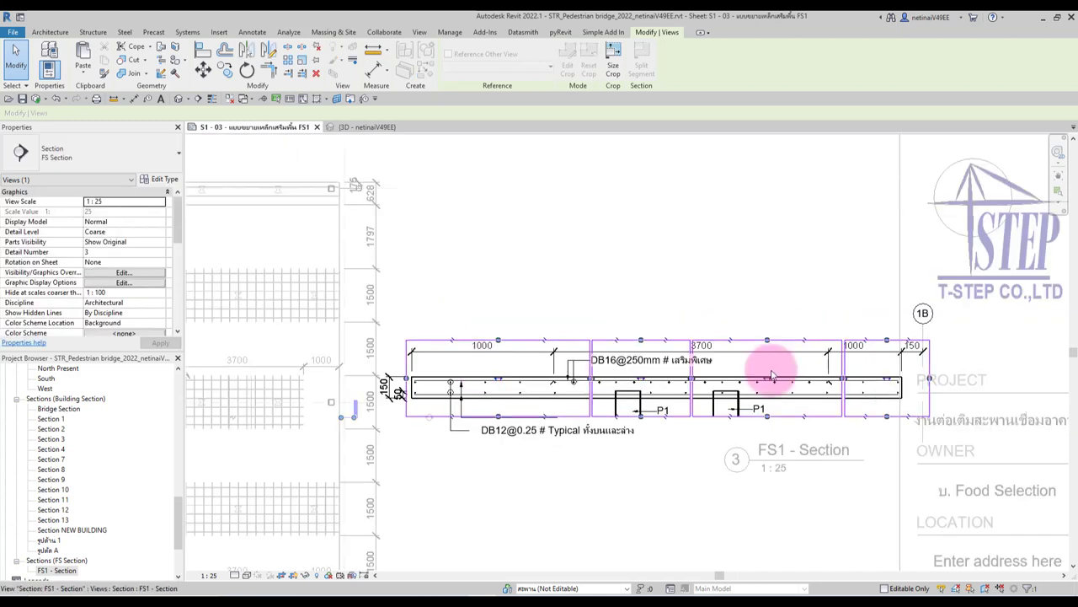
pyautogui.scroll(4, 916, 378)
pyautogui.moveTo(927, 385); pyautogui.dragTo(901, 391)
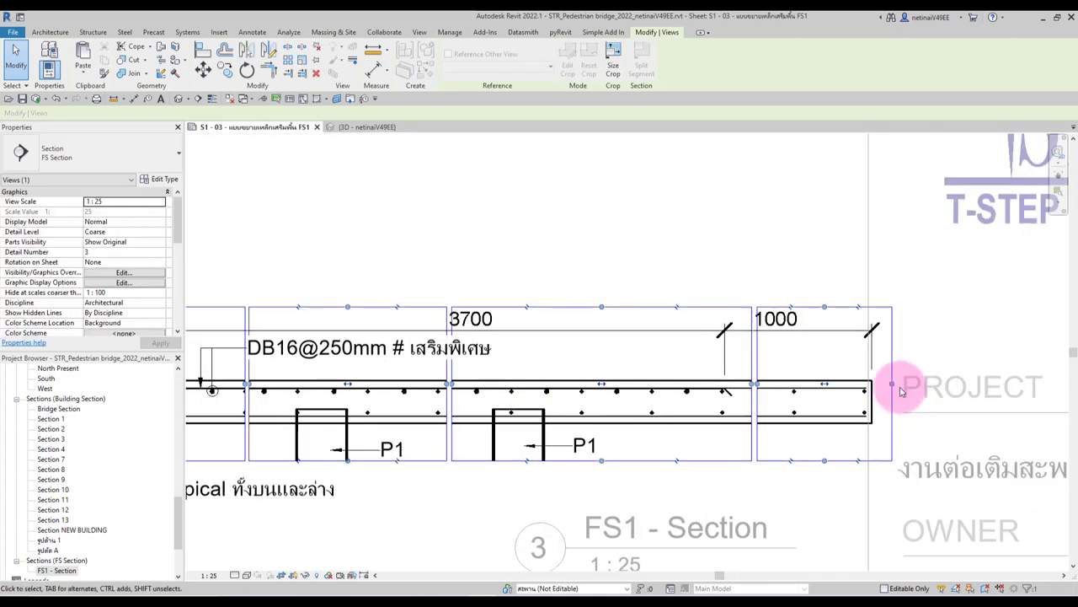
pyautogui.scroll(-2, 922, 384)
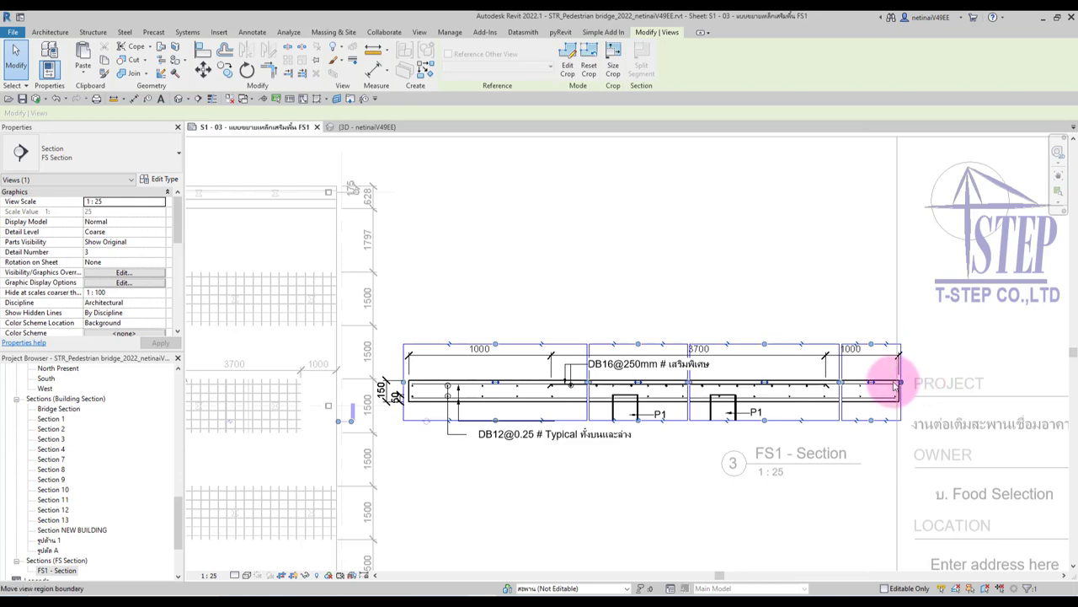
pyautogui.scroll(1, 421, 392)
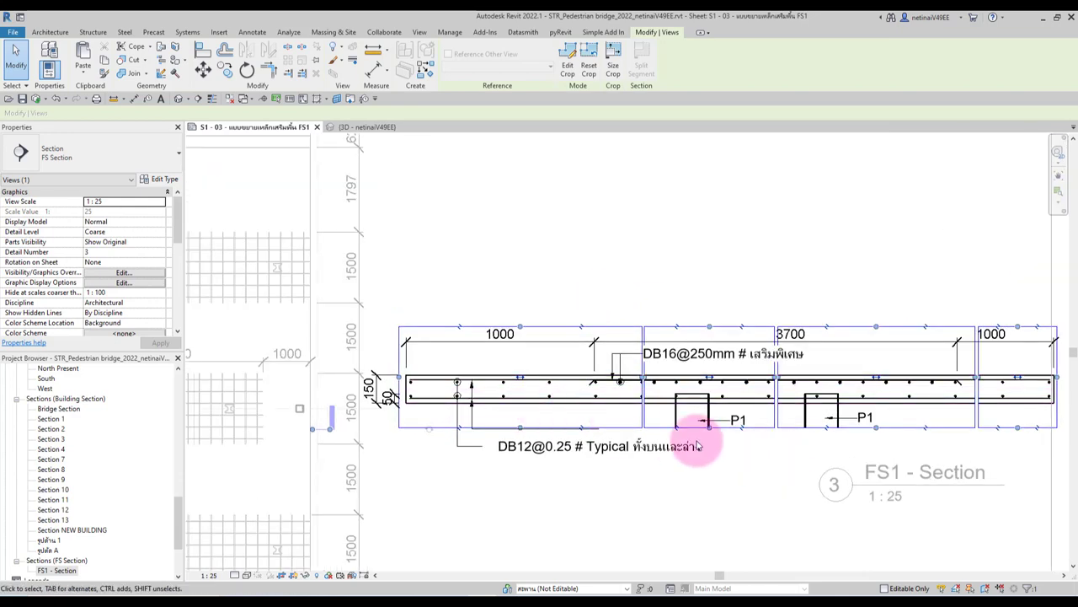
pyautogui.scroll(1, 491, 379)
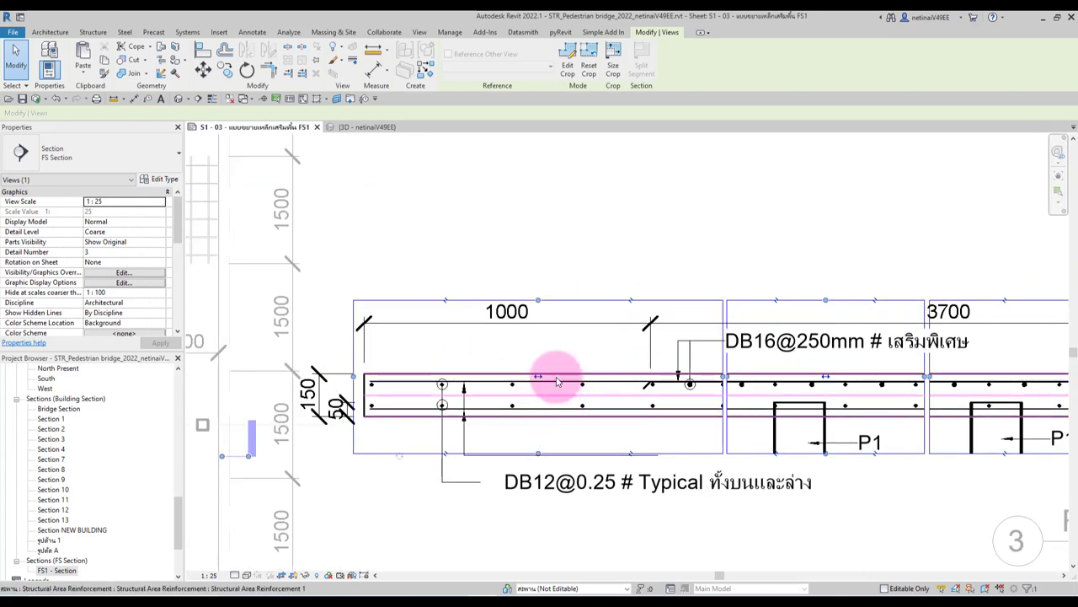
pyautogui.scroll(-3, 556, 381)
pyautogui.scroll(-2, 90, 253)
pyautogui.scroll(-2, 93, 275)
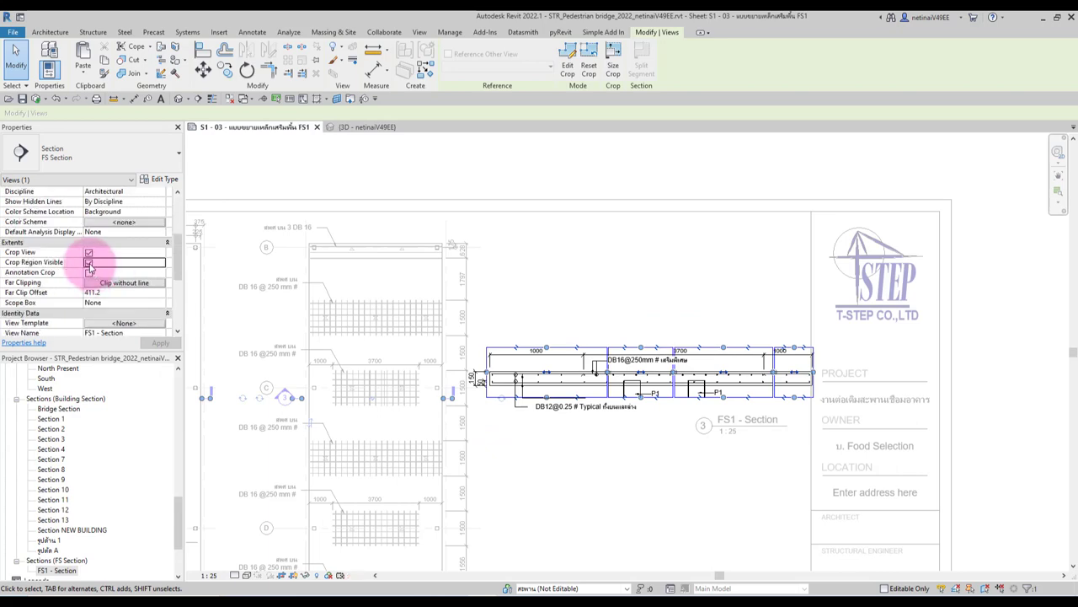
# Turn off Crop Region Visible and deactivate the FS1 view to return to the sheet
pyautogui.click(88, 262)
pyautogui.doubleClick(585, 168)
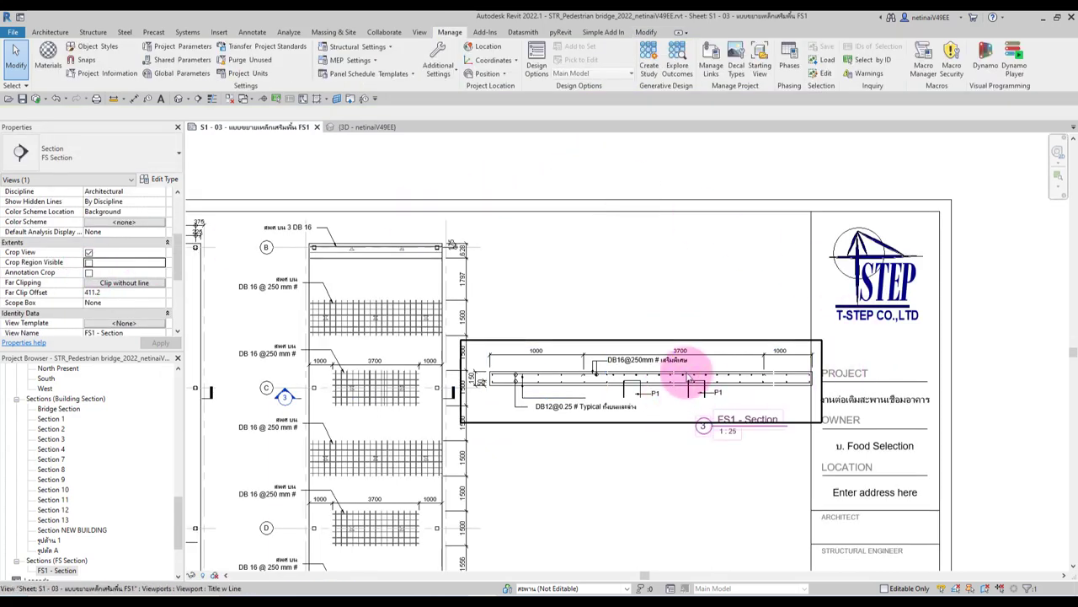
pyautogui.scroll(2, 699, 316)
# Move the FS1 Section title left under the drawing and shift the viewport slightly left
pyautogui.click(765, 397)
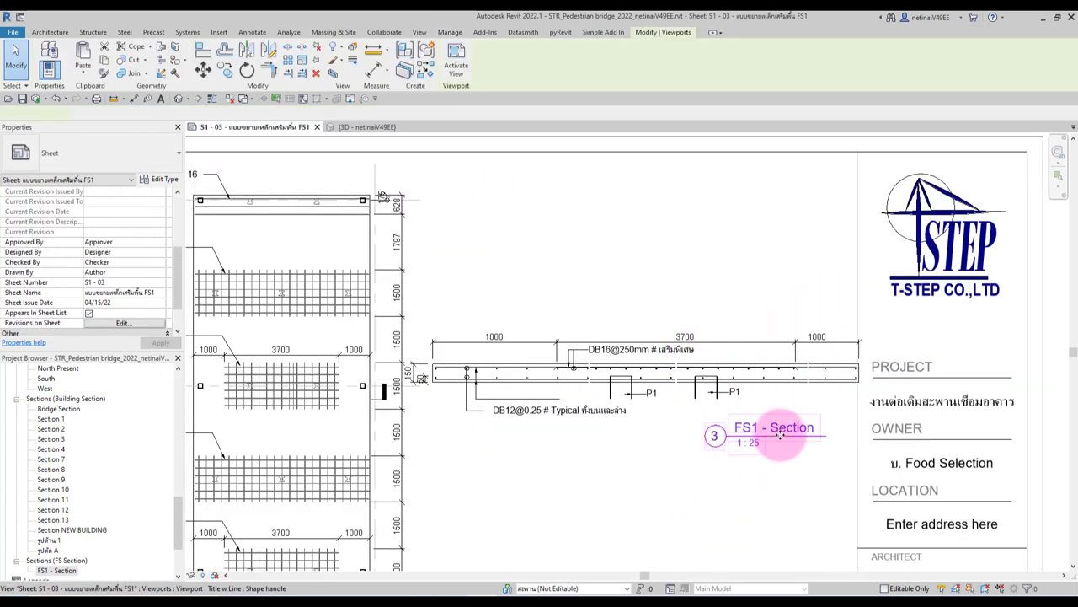
pyautogui.moveTo(767, 428); pyautogui.dragTo(645, 428)
pyautogui.click(698, 357)
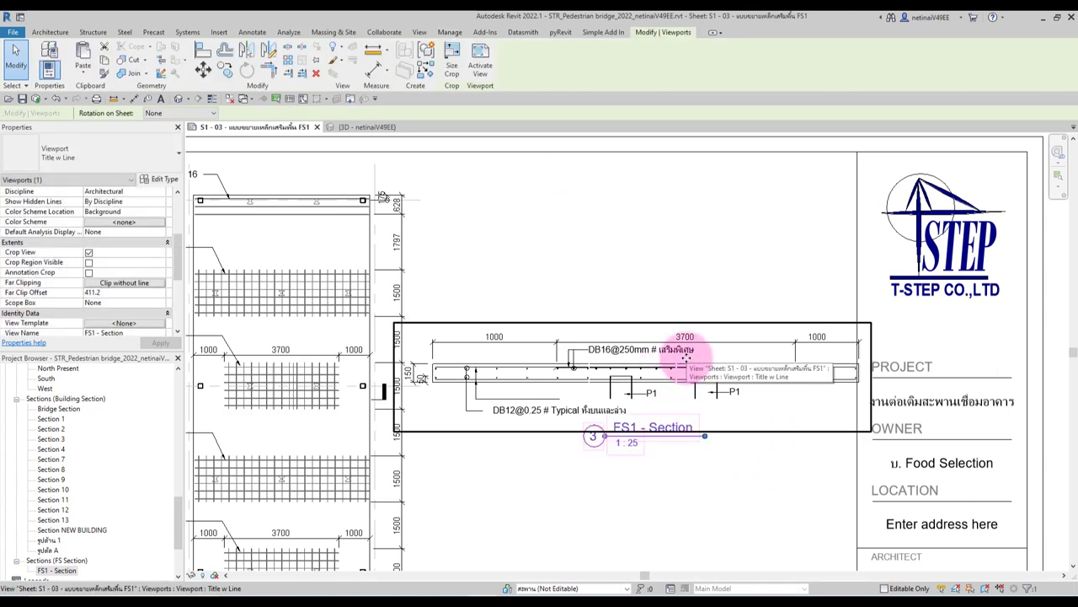
pyautogui.moveTo(696, 357); pyautogui.dragTo(685, 344)
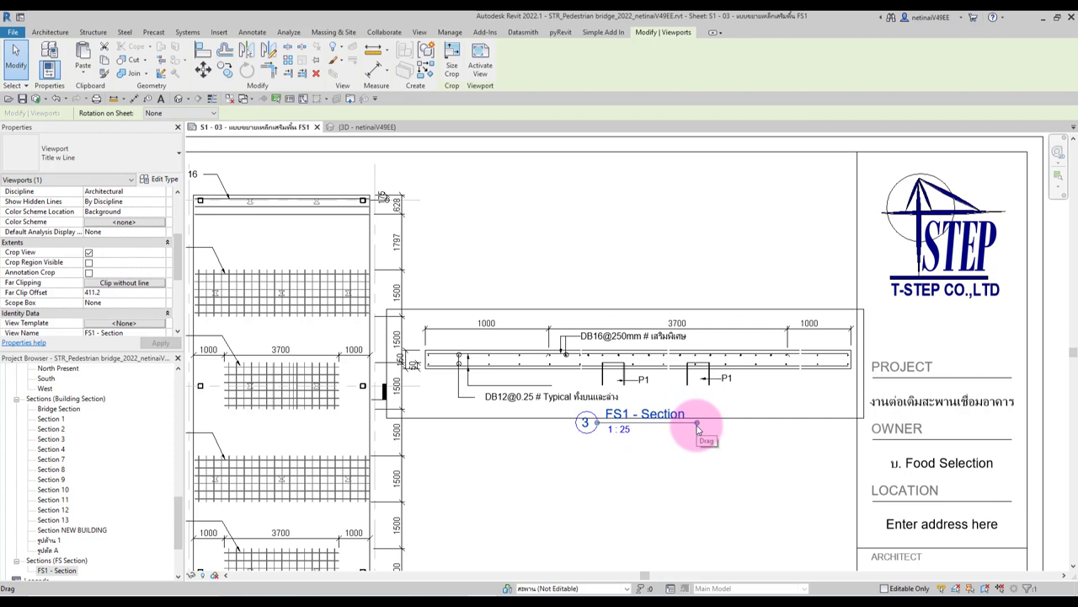
pyautogui.scroll(-2, 890, 373)
pyautogui.scroll(-2, 758, 373)
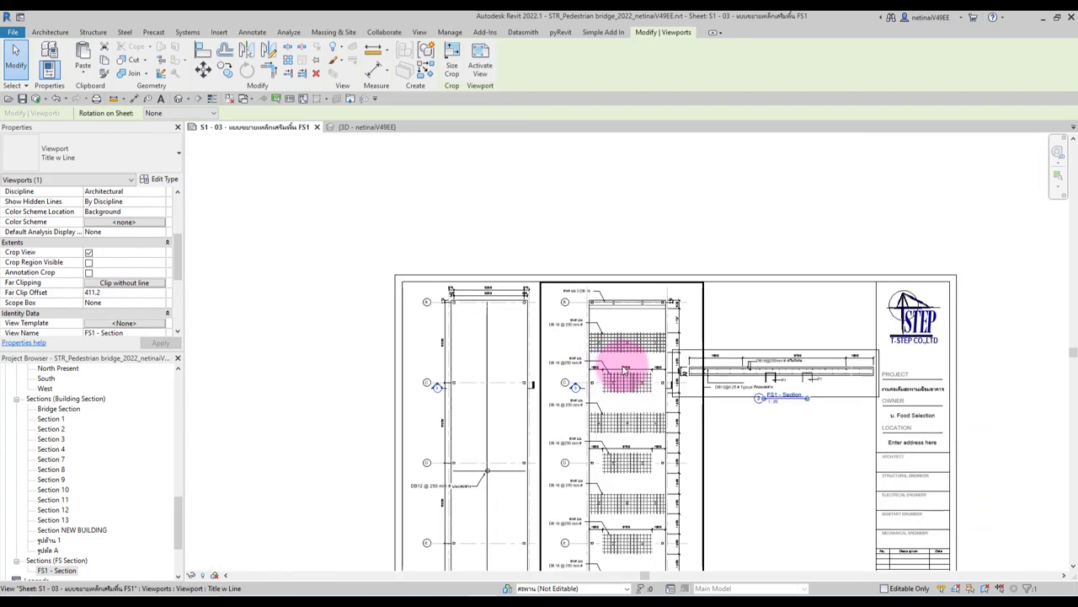
# Nudge the middle plan viewport slightly left and clear the selection
pyautogui.click(624, 371)
pyautogui.press('Left')
pyautogui.press('Left')
pyautogui.press('Left')
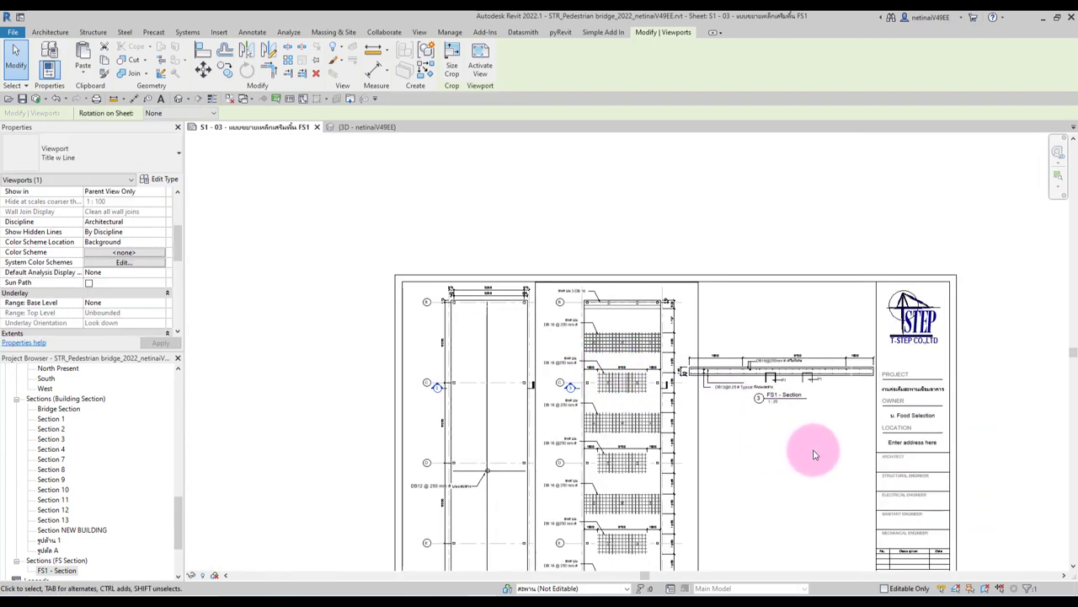
pyautogui.press('Escape')
pyautogui.scroll(3, 857, 359)
pyautogui.click(766, 383)
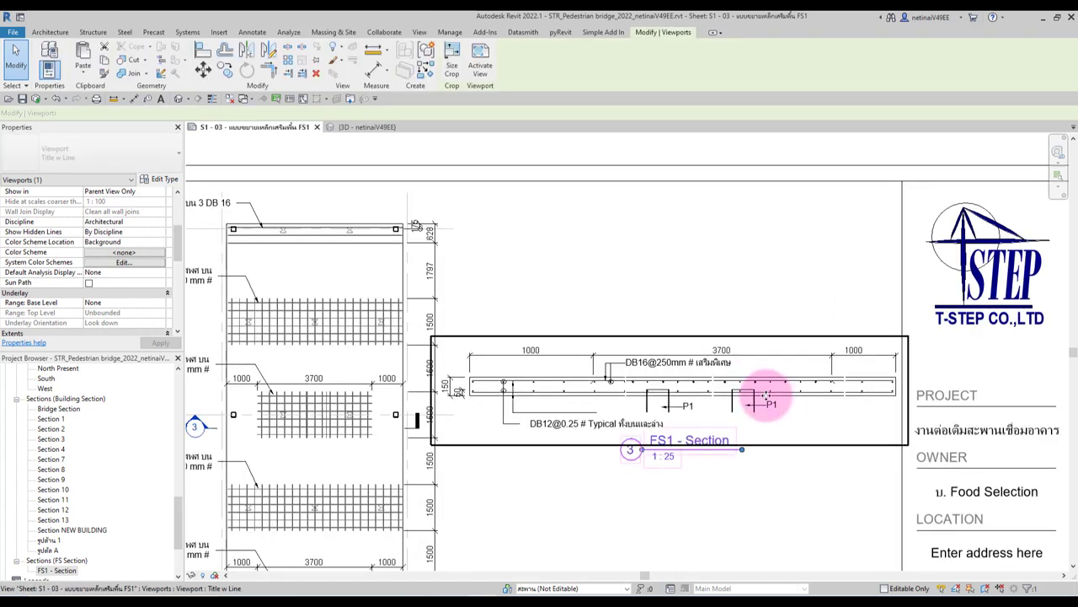
pyautogui.click(774, 474)
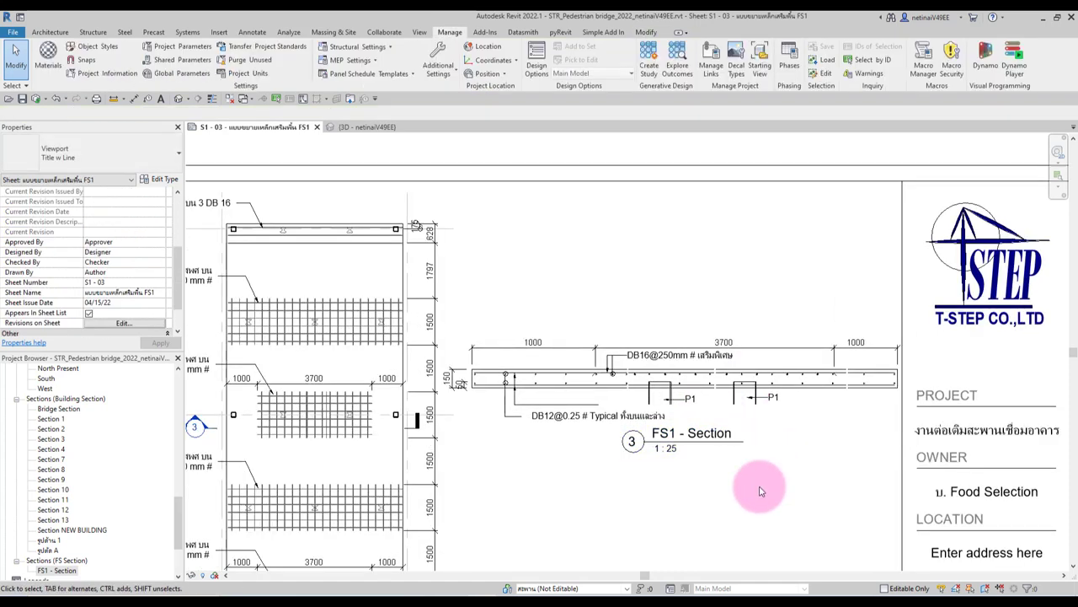
pyautogui.scroll(2, 681, 354)
pyautogui.scroll(3, 682, 337)
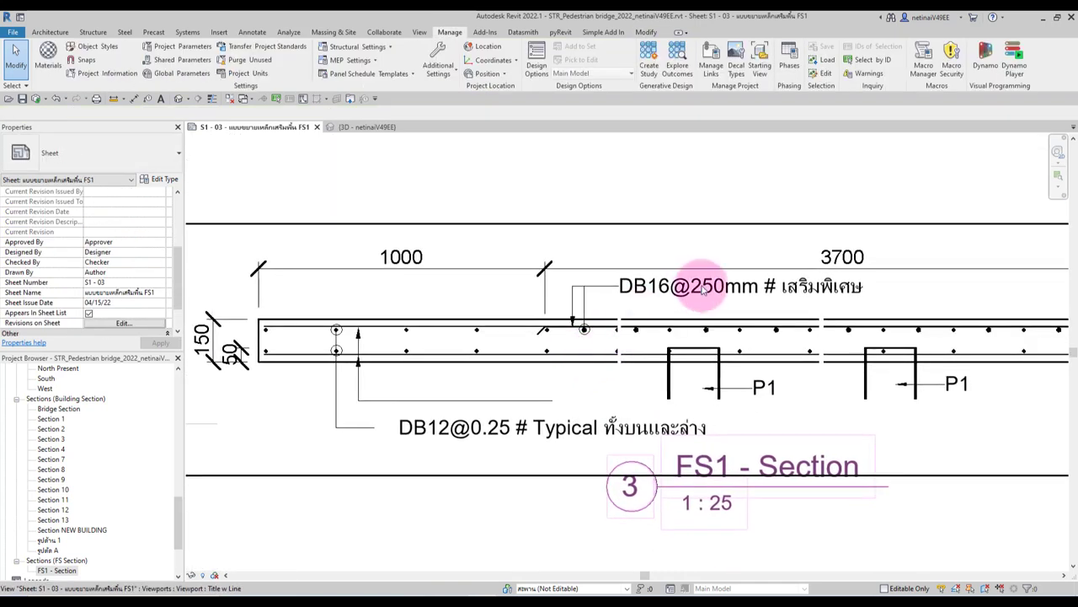
pyautogui.scroll(-5, 704, 287)
# Draw a zigzag break line with detail lines across the slab at the first break
pyautogui.click(305, 98)
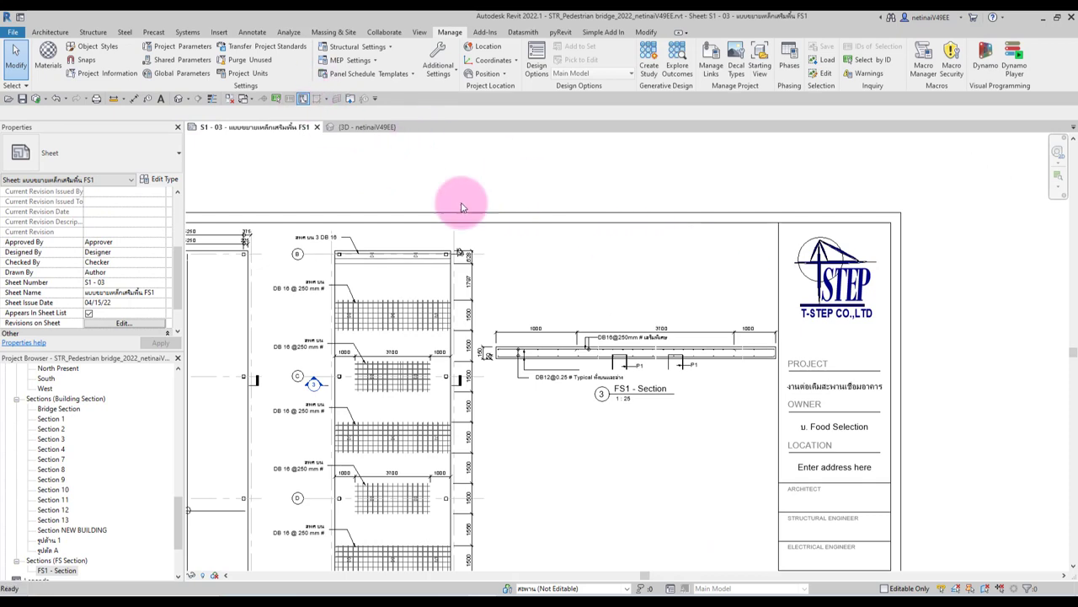
pyautogui.scroll(4, 599, 336)
pyautogui.scroll(1, 604, 341)
pyautogui.scroll(3, 604, 341)
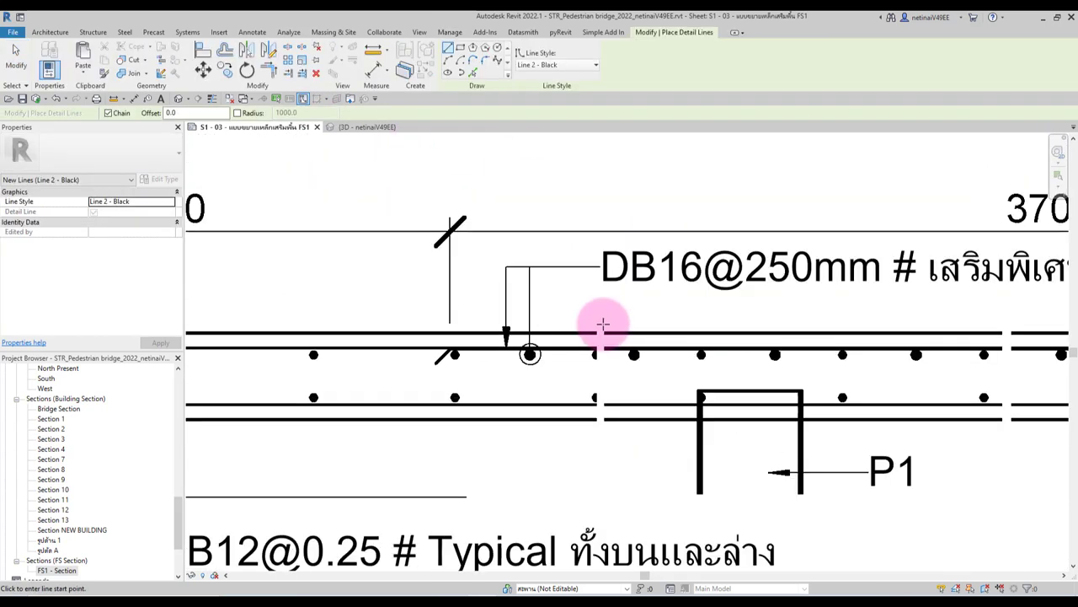
pyautogui.click(600, 301)
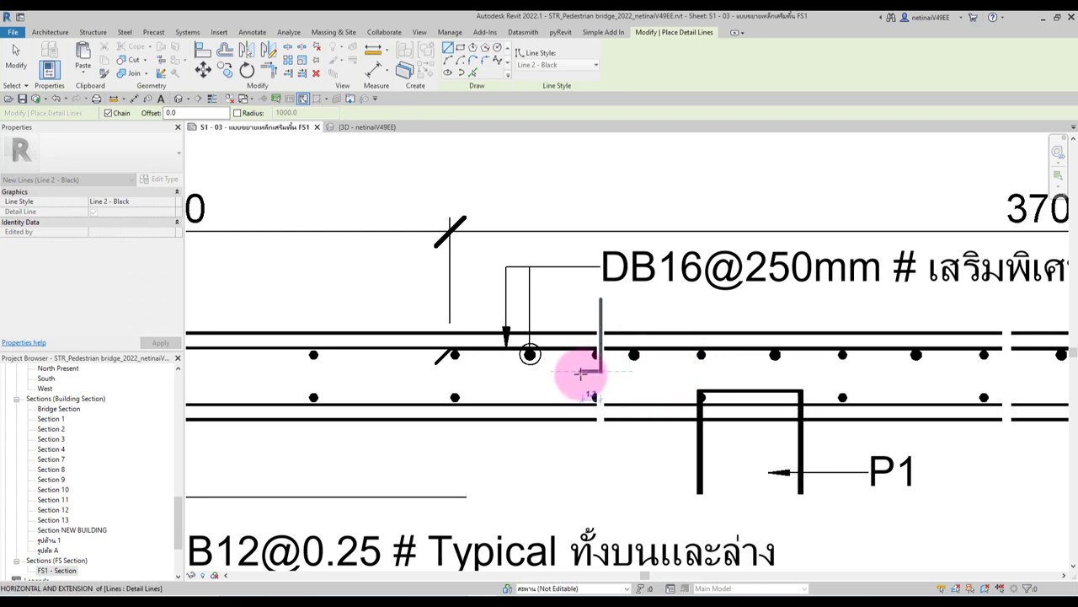
pyautogui.click(583, 376)
pyautogui.scroll(2, 584, 376)
pyautogui.click(575, 376)
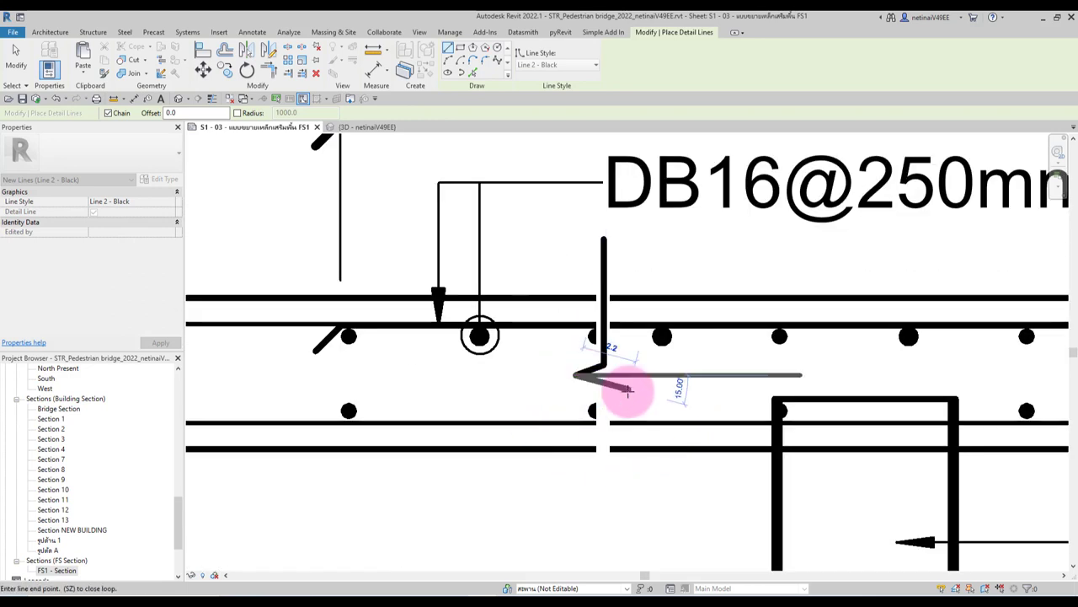
pyautogui.click(629, 388)
pyautogui.click(596, 403)
pyautogui.click(603, 411)
pyautogui.scroll(-2, 603, 412)
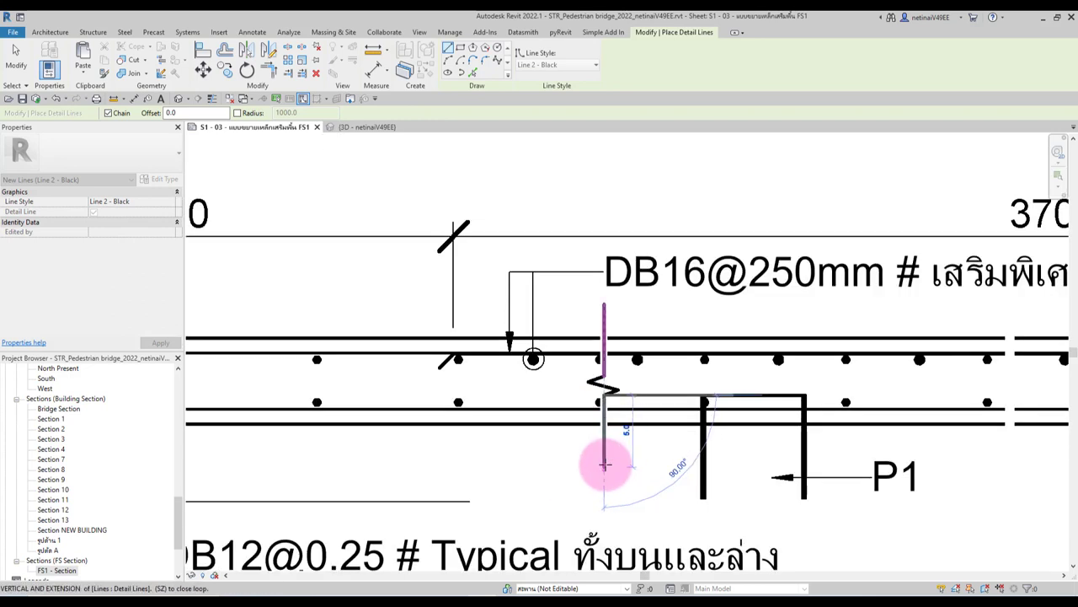
pyautogui.click(604, 464)
pyautogui.scroll(-2, 604, 464)
pyautogui.scroll(-2, 649, 373)
pyautogui.press('Escape')
pyautogui.press('Escape')
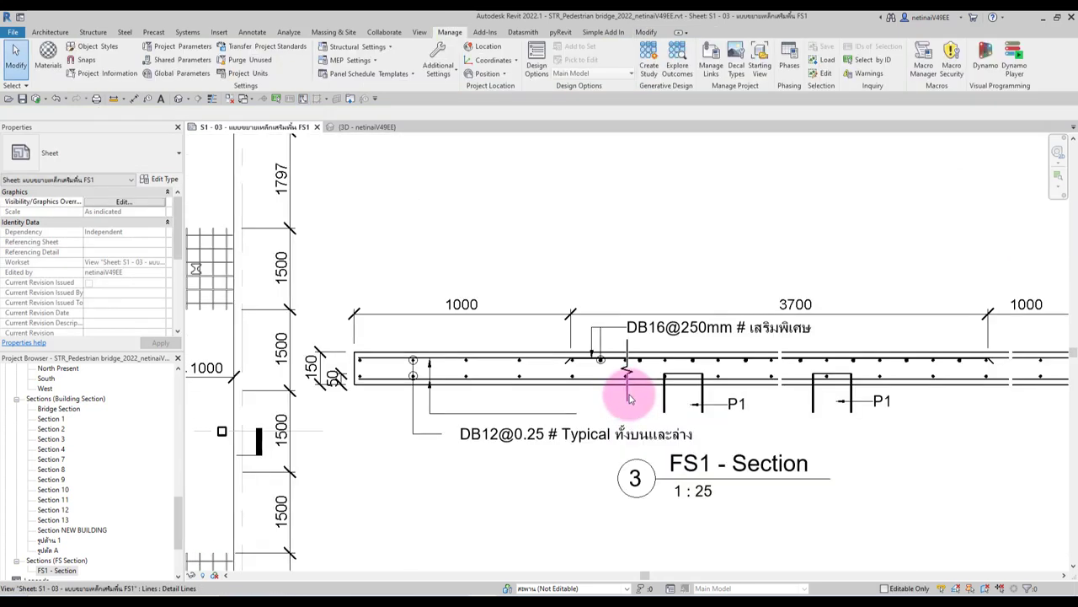
# Copy the zigzag break line to the next break location
pyautogui.click(628, 397)
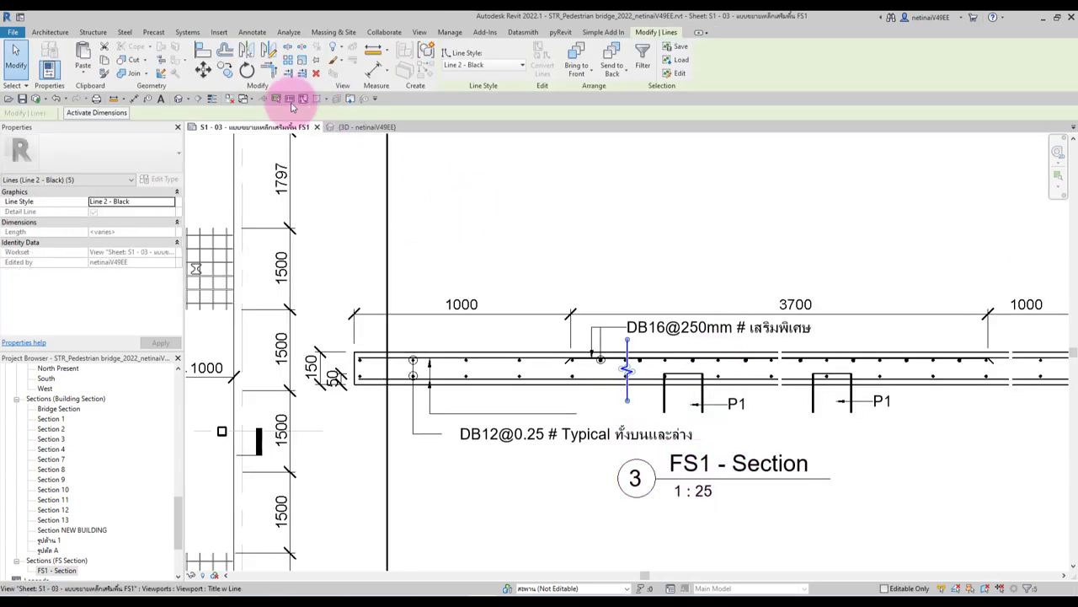
pyautogui.click(602, 391)
pyautogui.click(741, 404)
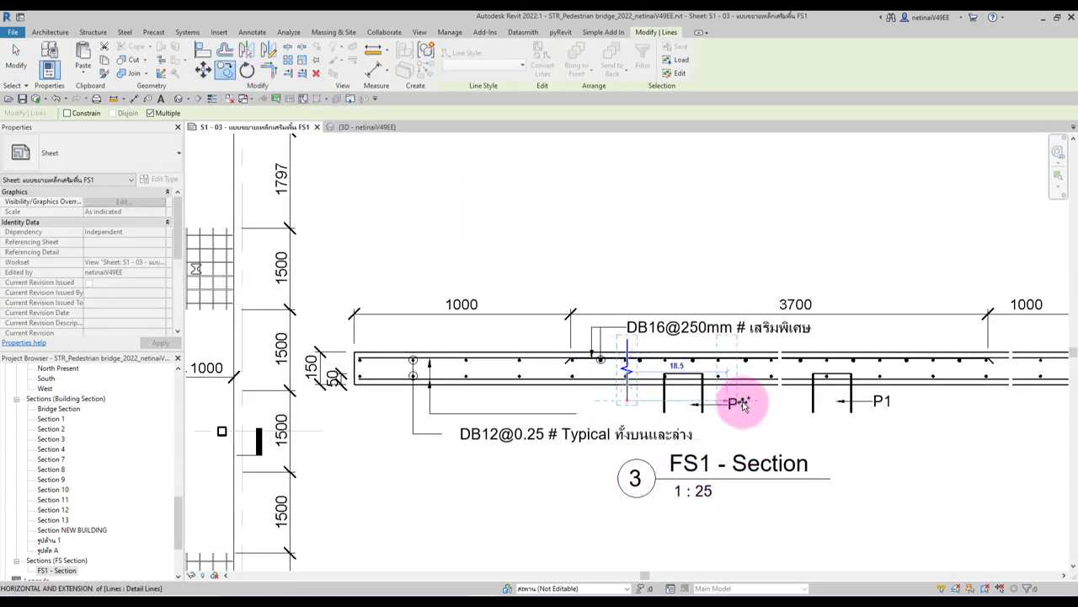
pyautogui.click(780, 403)
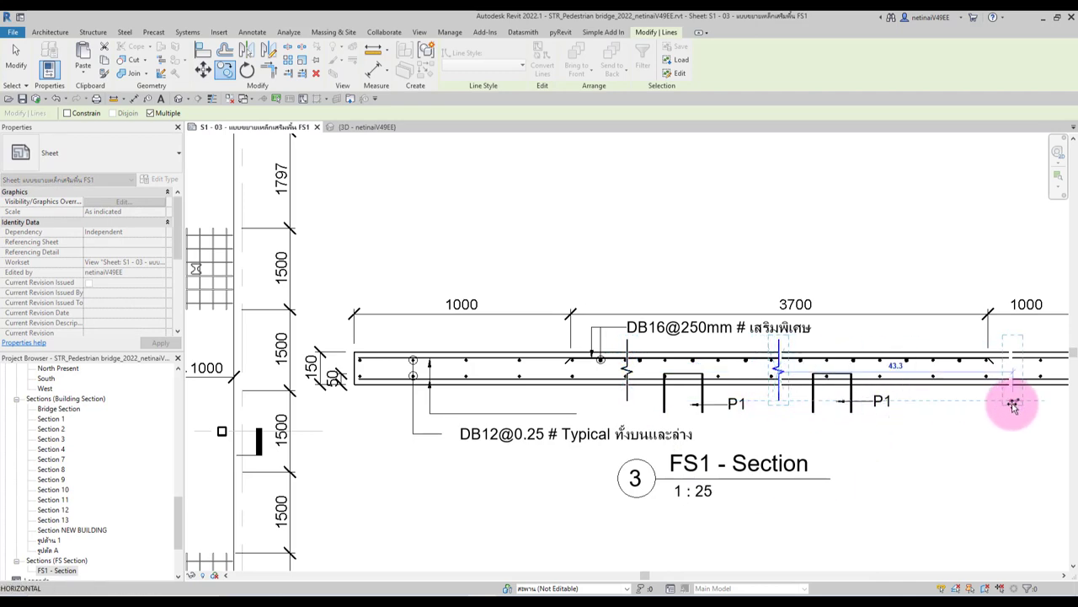
pyautogui.press('Escape')
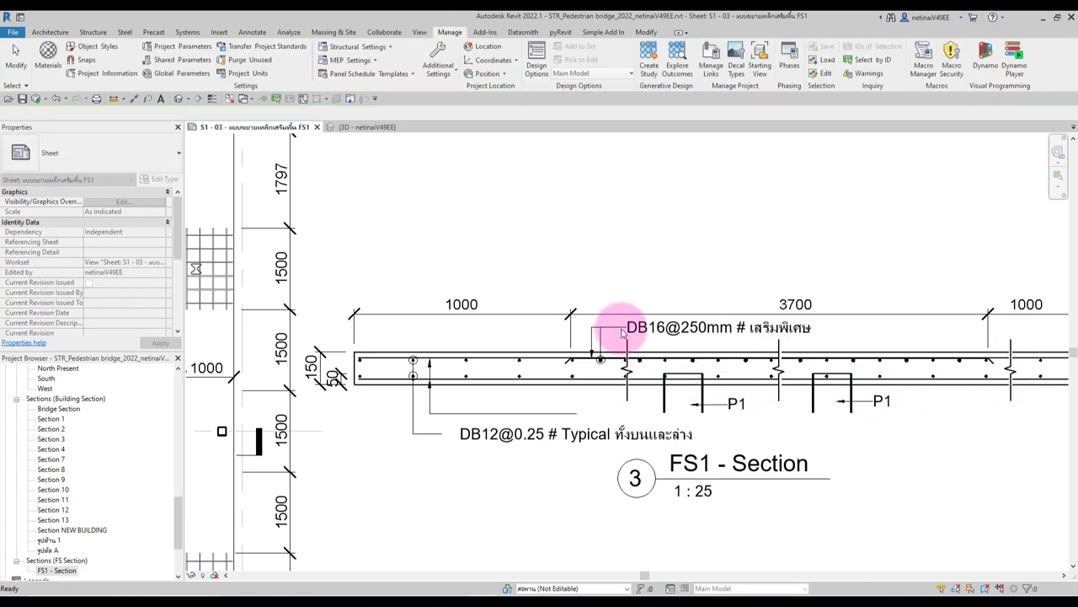
pyautogui.scroll(-3, 607, 320)
pyautogui.scroll(-2, 598, 323)
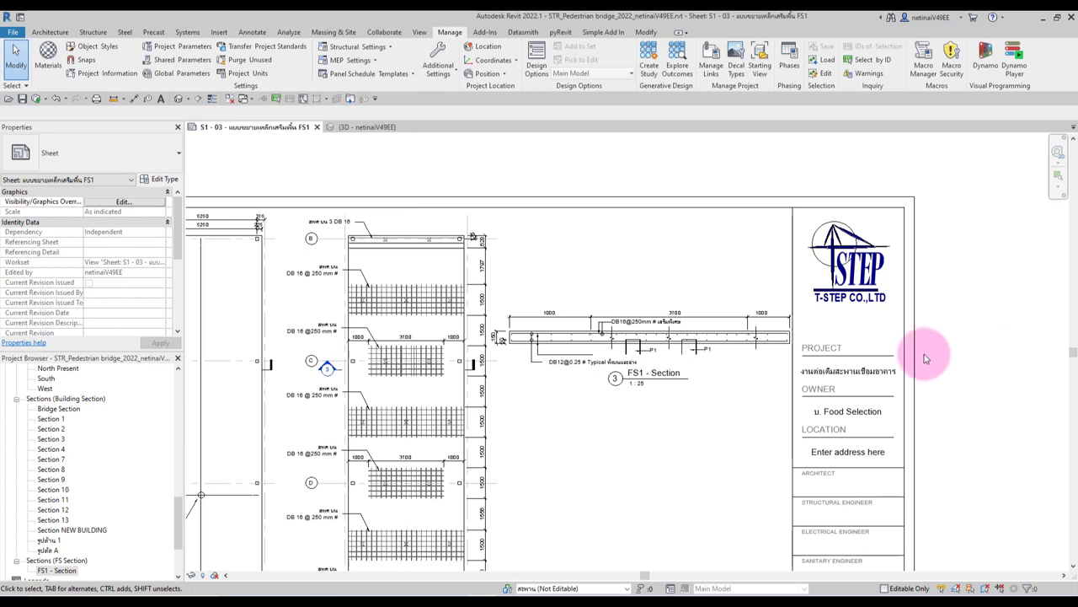
pyautogui.moveTo(675, 396); pyautogui.dragTo(669, 354, button='middle')
pyautogui.scroll(2, 693, 253)
pyautogui.scroll(2, 681, 247)
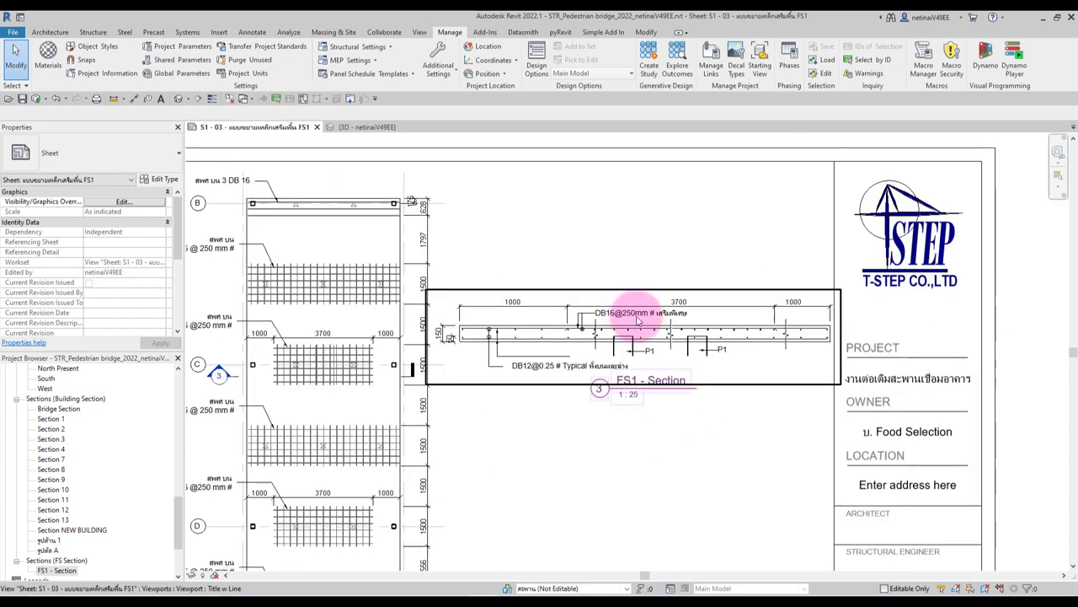
pyautogui.scroll(2, 691, 337)
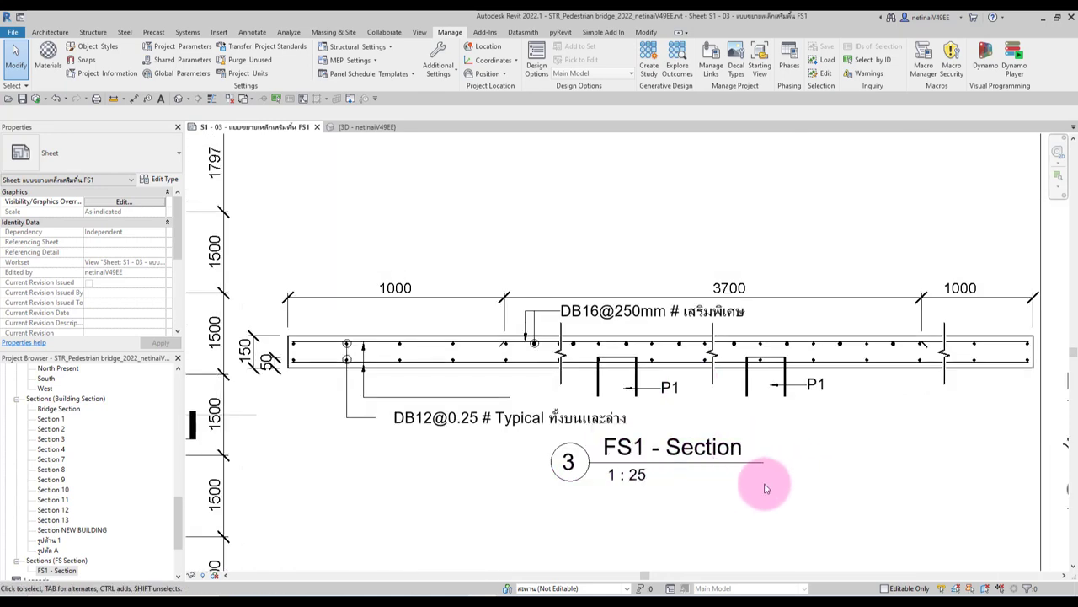